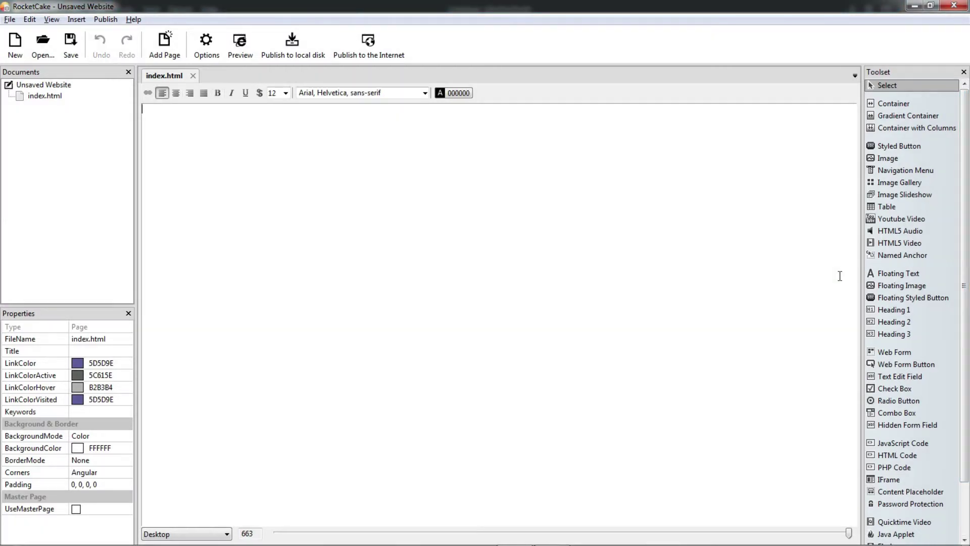
# - Place a column container on the page and set it to 10 columns with minimal width 100
pyautogui.click(904, 129)
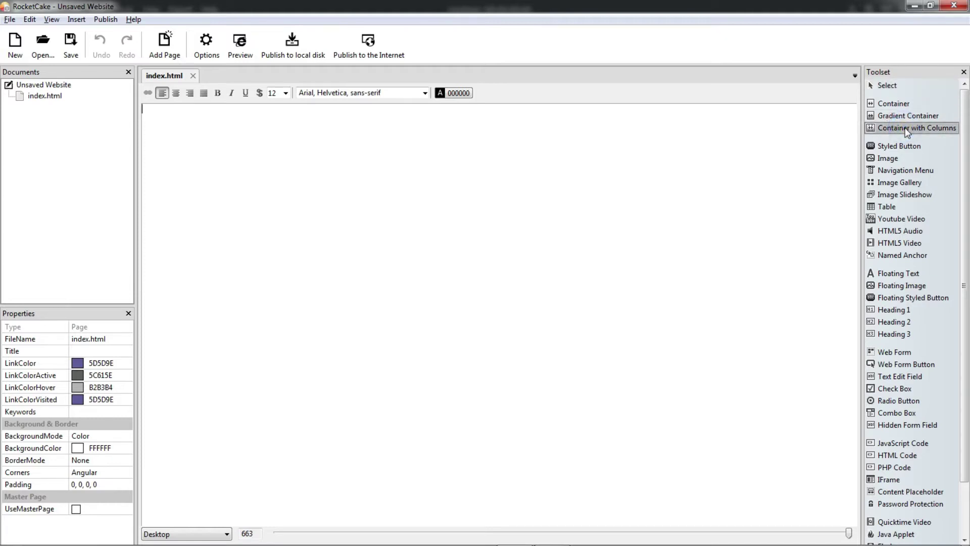
pyautogui.click(422, 189)
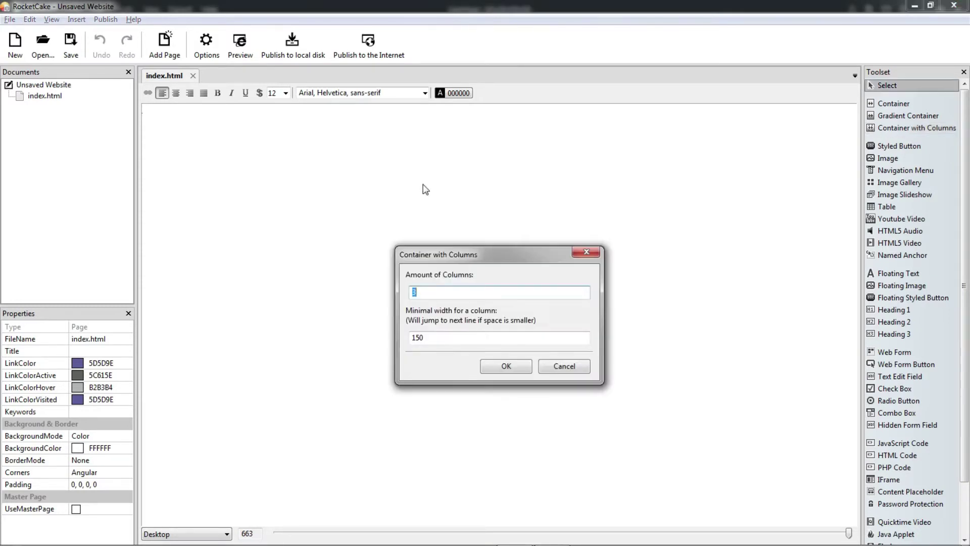
pyautogui.click(419, 291)
pyautogui.click(436, 343)
pyautogui.click(435, 343)
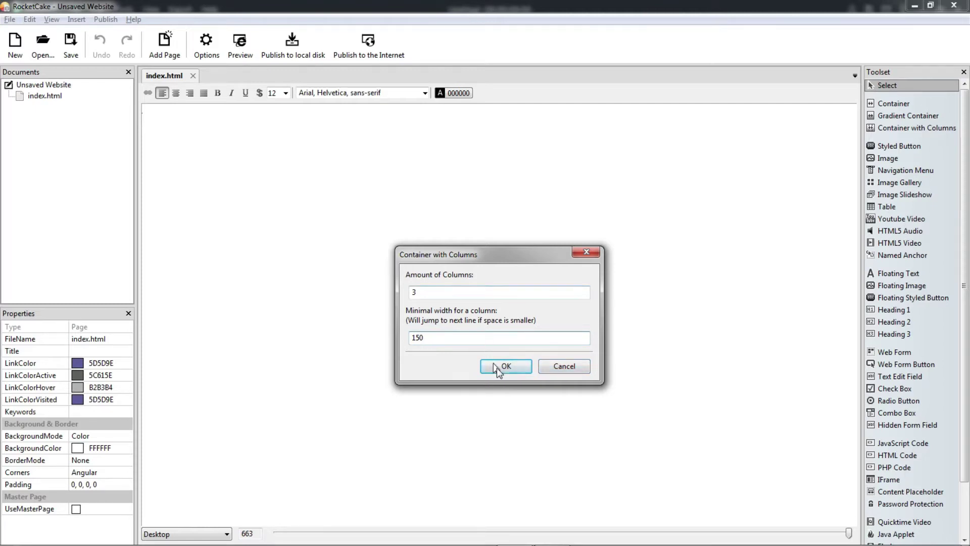
pyautogui.moveTo(440, 291); pyautogui.dragTo(352, 288)
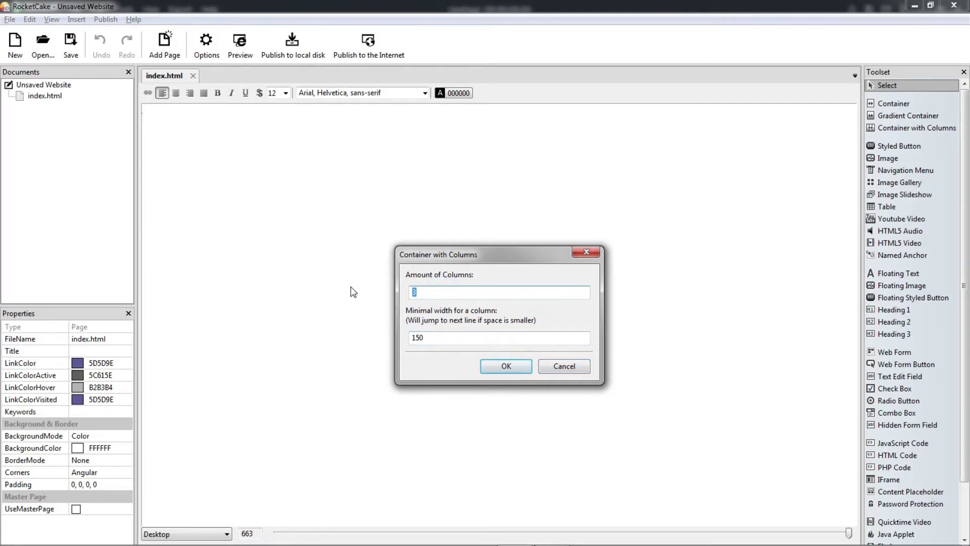
pyautogui.write('10')
pyautogui.doubleClick(455, 341)
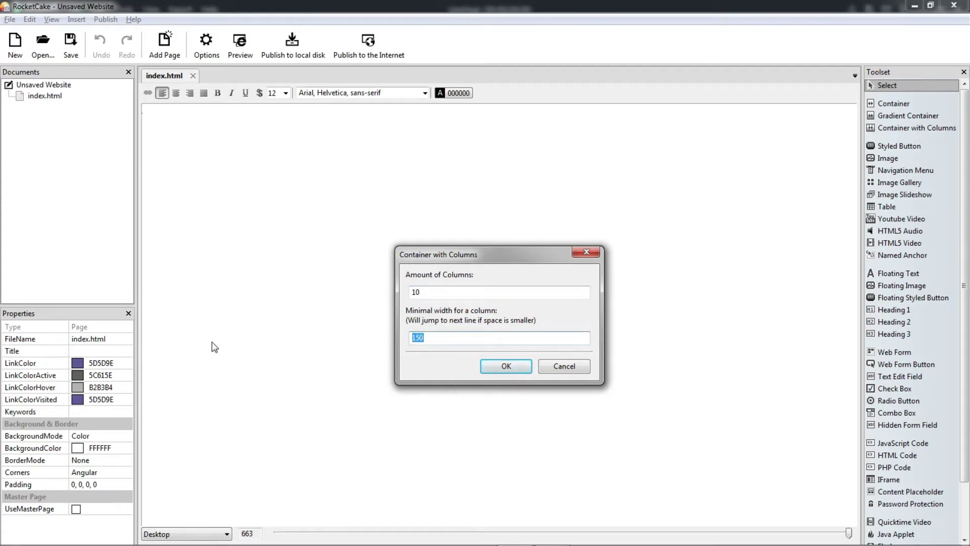
pyautogui.write('100')
# - Insert the column container and inspect each of its six columns, then deselect
pyautogui.click(506, 364)
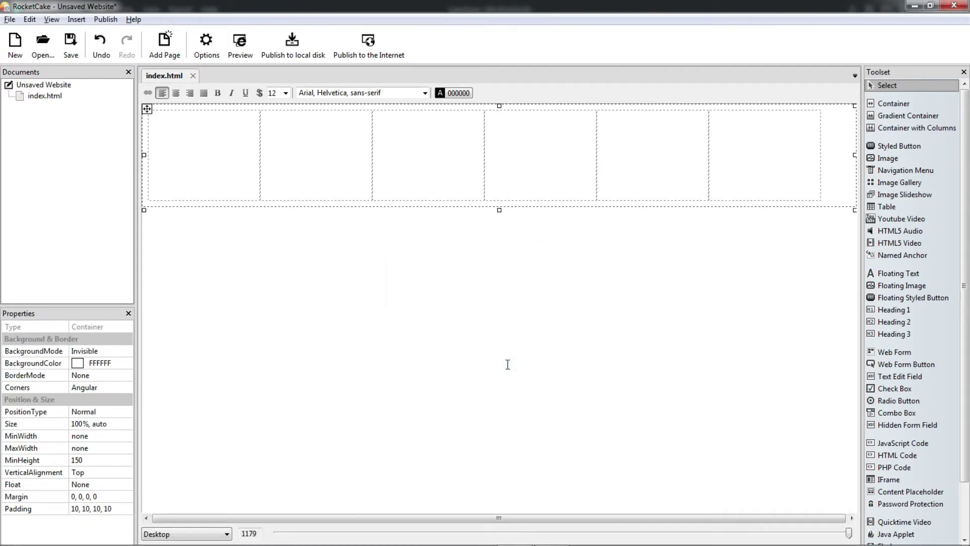
pyautogui.click(229, 162)
pyautogui.click(342, 162)
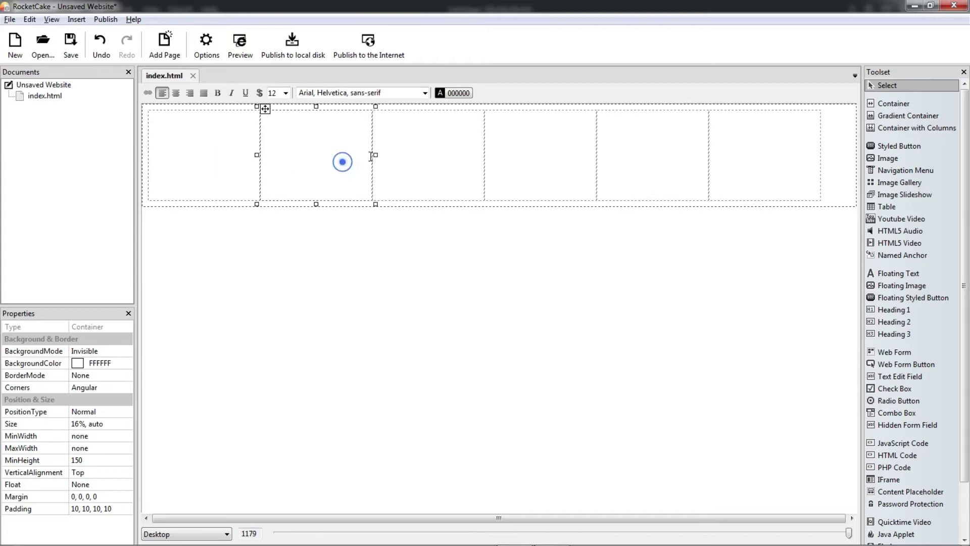
pyautogui.click(423, 150)
pyautogui.click(525, 144)
pyautogui.click(615, 143)
pyautogui.click(726, 132)
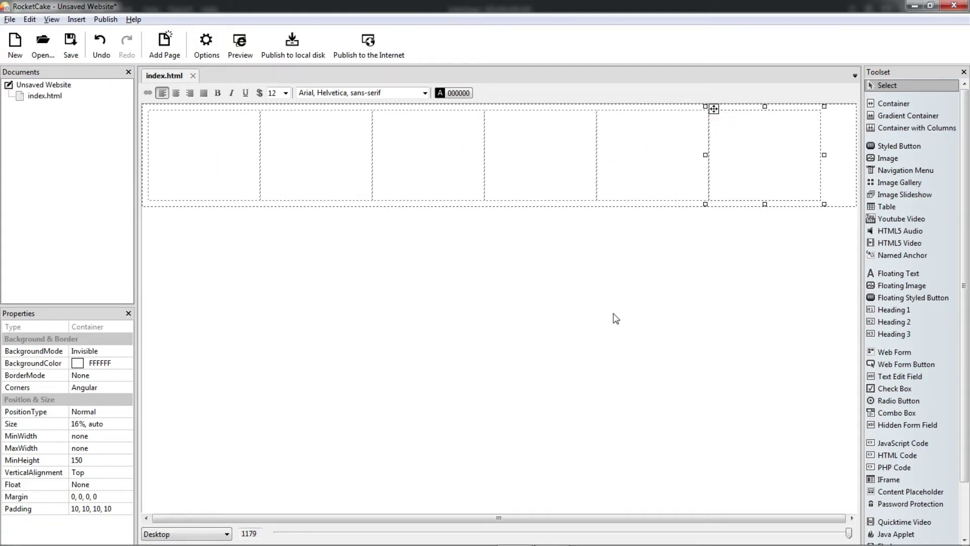
pyautogui.click(784, 250)
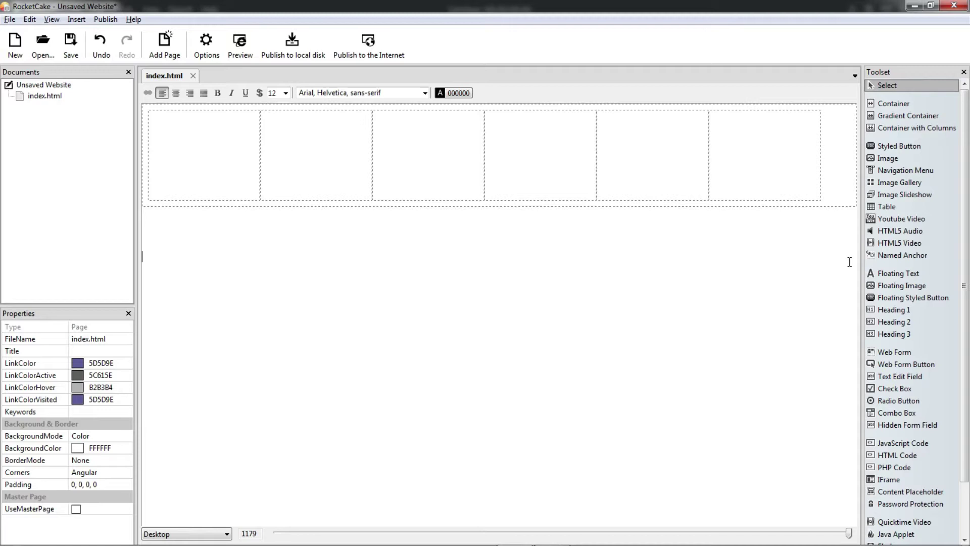
pyautogui.click(897, 128)
pyautogui.click(269, 267)
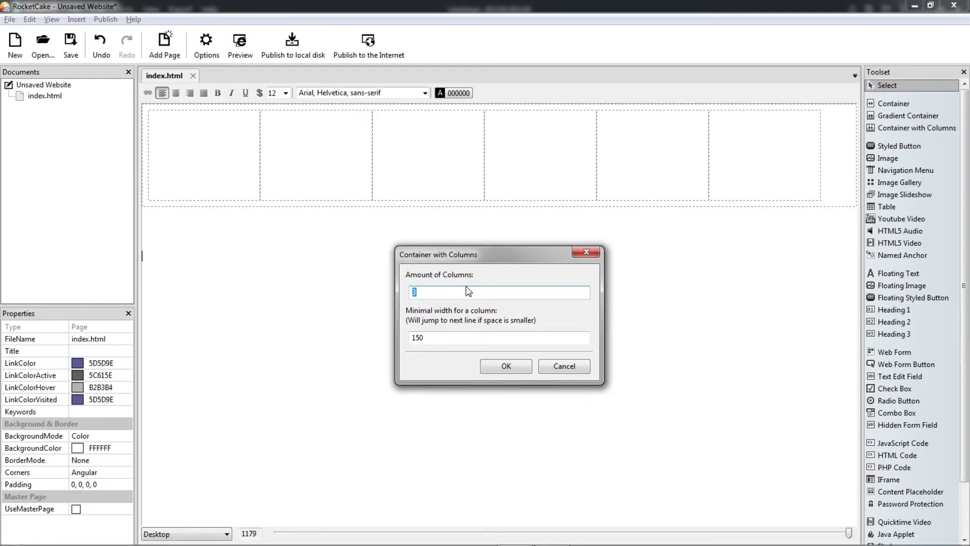
pyautogui.write('6')
pyautogui.click(509, 367)
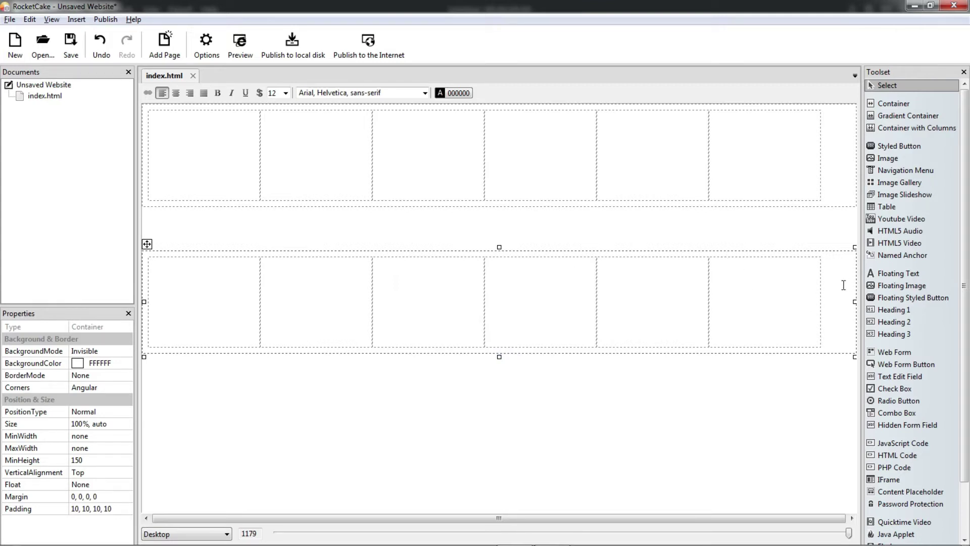
pyautogui.press('Delete')
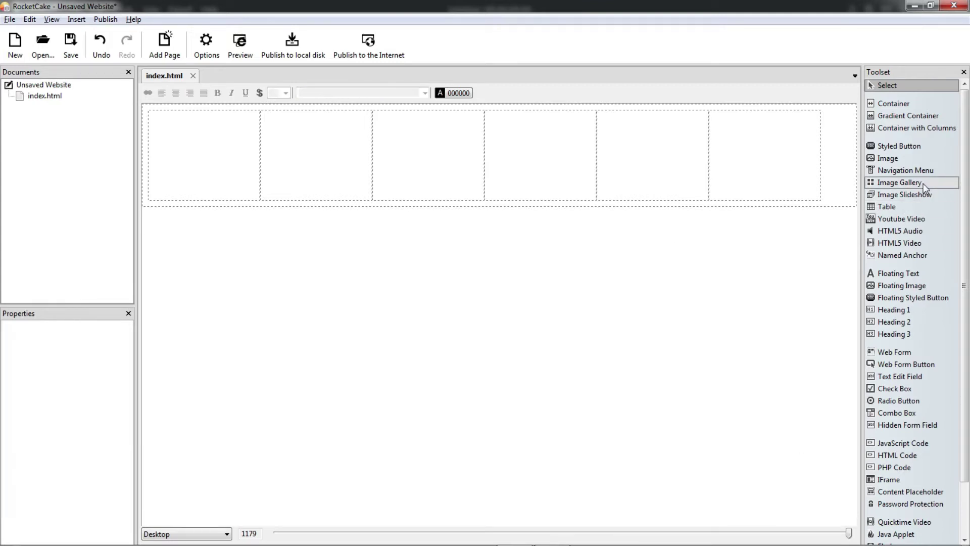
# - Add a plain container below the columns with a nested inner container sized 10%
pyautogui.click(914, 103)
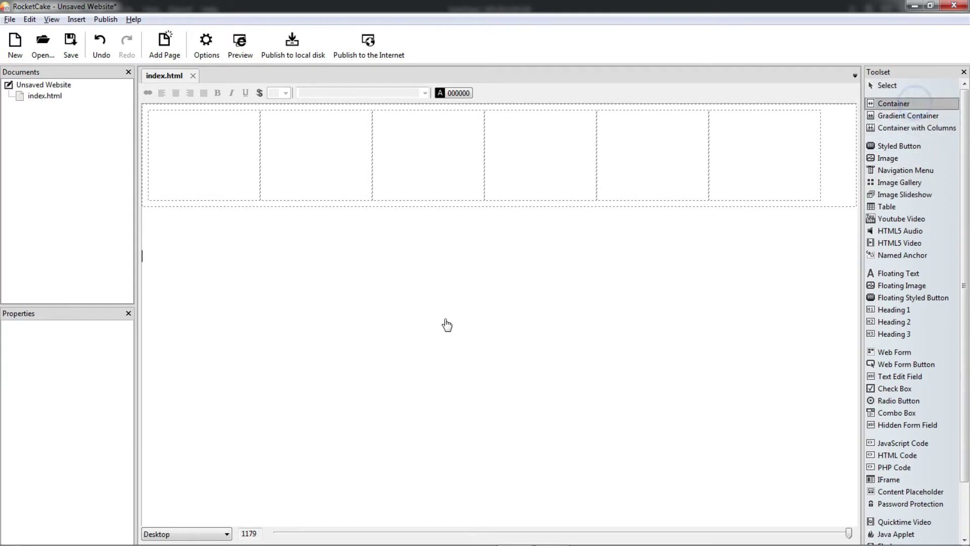
pyautogui.click(271, 273)
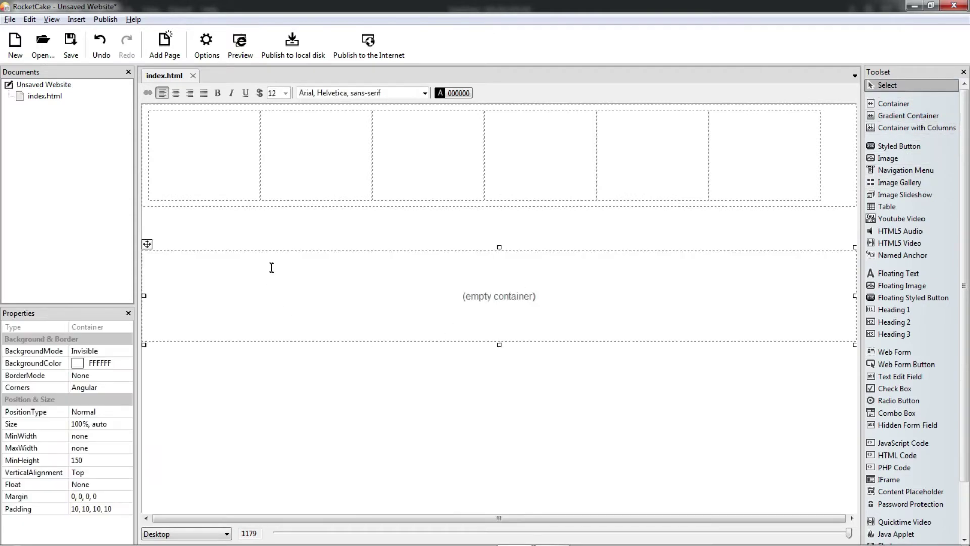
pyautogui.click(903, 103)
pyautogui.click(301, 311)
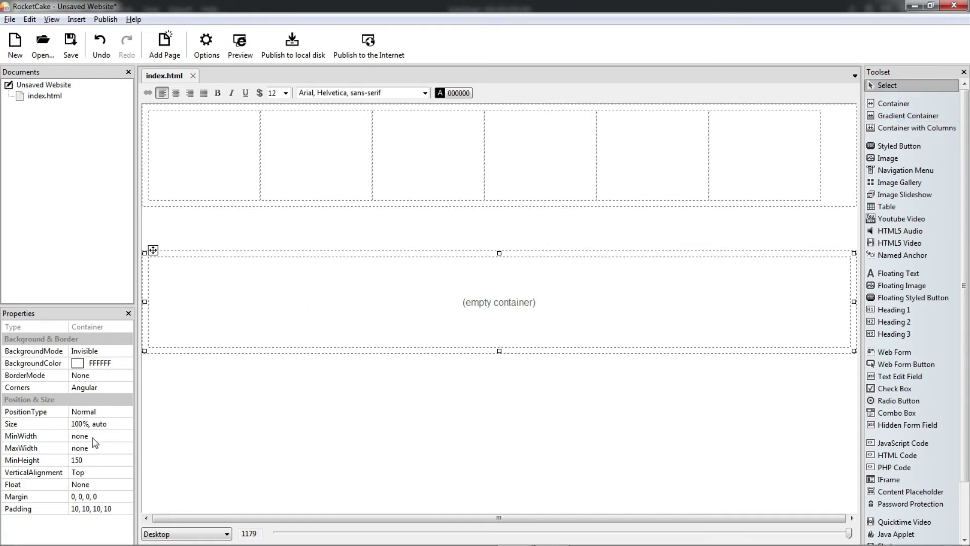
pyautogui.click(79, 424)
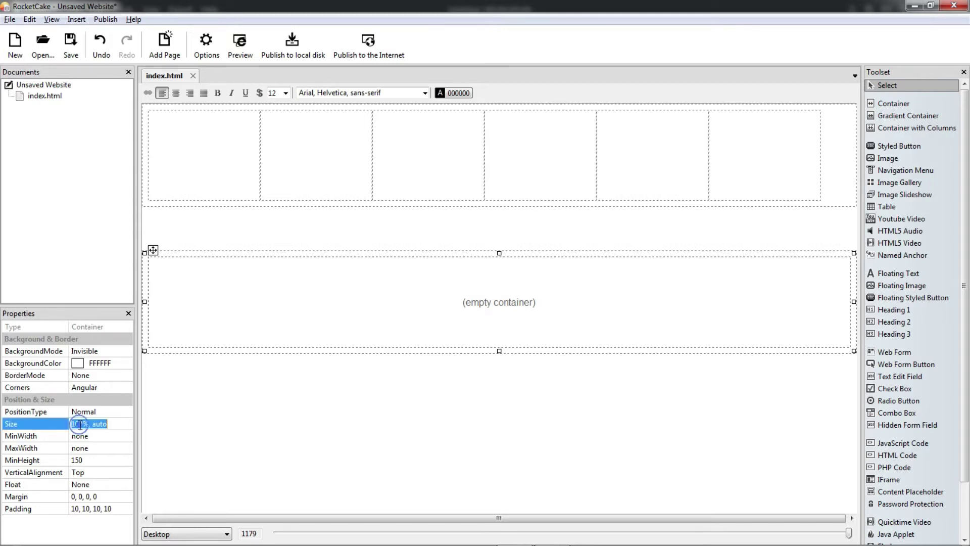
pyautogui.press('BackSpace')
pyautogui.press('Return')
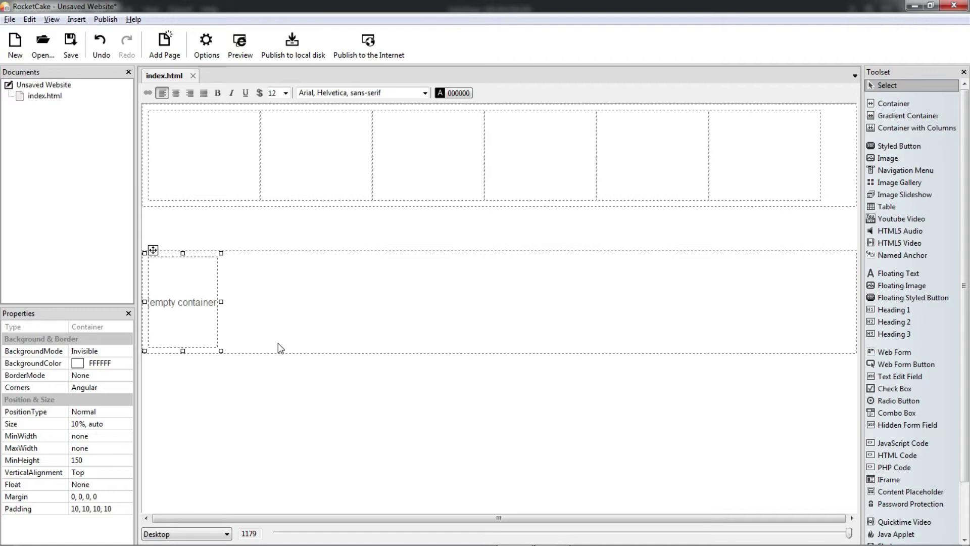
# - Paste copies of the 10% container into the outer container to form a row of ten
pyautogui.click(210, 326)
pyautogui.click(263, 316)
pyautogui.click(194, 304)
pyautogui.click(302, 305)
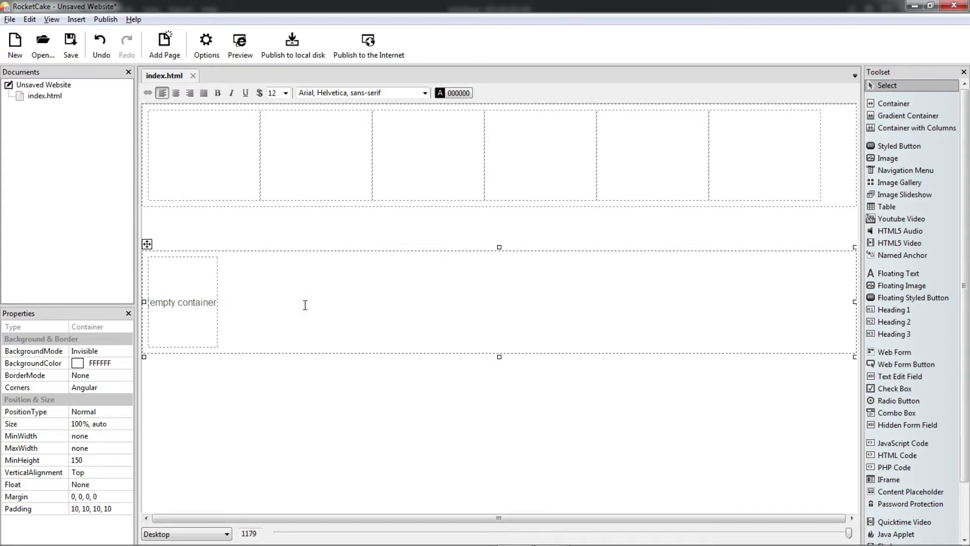
pyautogui.hotkey('ctrl', 'v')
pyautogui.hotkey('ctrl', 'v')
pyautogui.hotkey('ctrl', 'v')
pyautogui.hotkey('ctrl', 'v')
pyautogui.hotkey('ctrl', 'v')
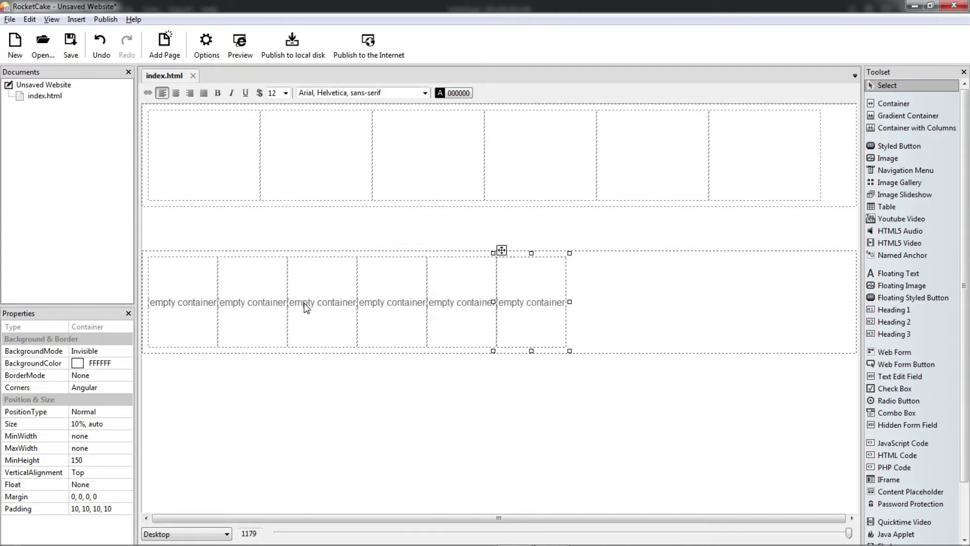
pyautogui.hotkey('ctrl', 'v')
pyautogui.hotkey('ctrl', 'v')
pyautogui.hotkey('ctrl', 'v')
pyautogui.hotkey('ctrl', 'v')
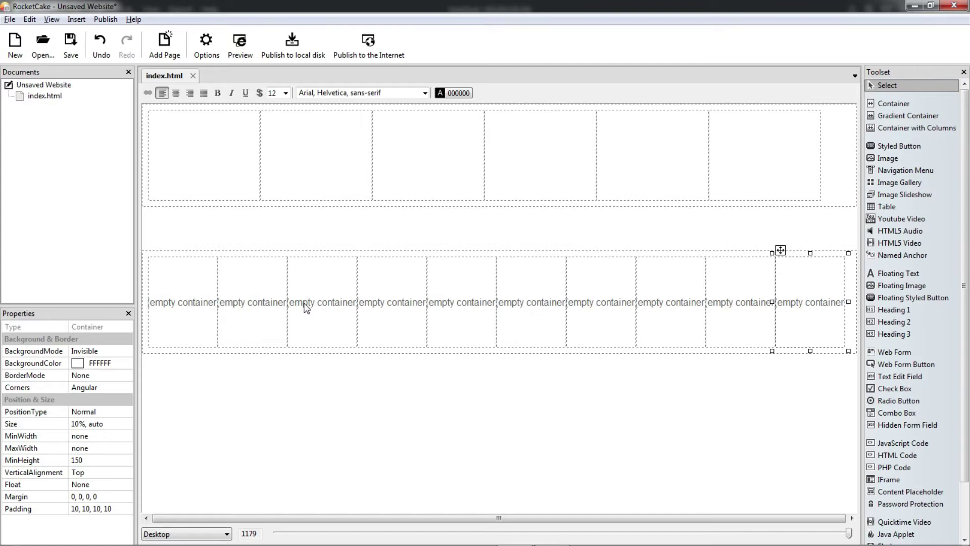
pyautogui.click(351, 394)
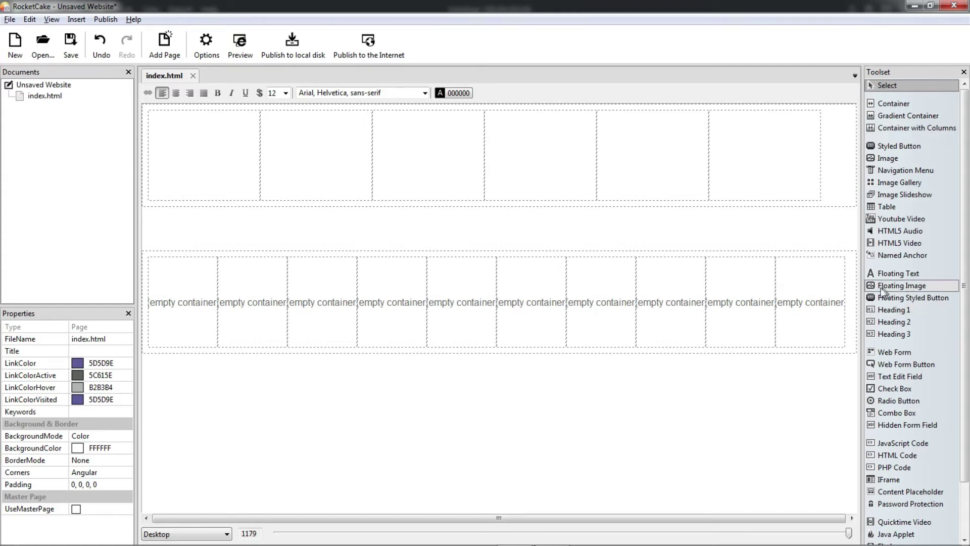
pyautogui.click(855, 288)
# - Delete the ten-container row and add a new empty container below the six columns
pyautogui.press('Delete')
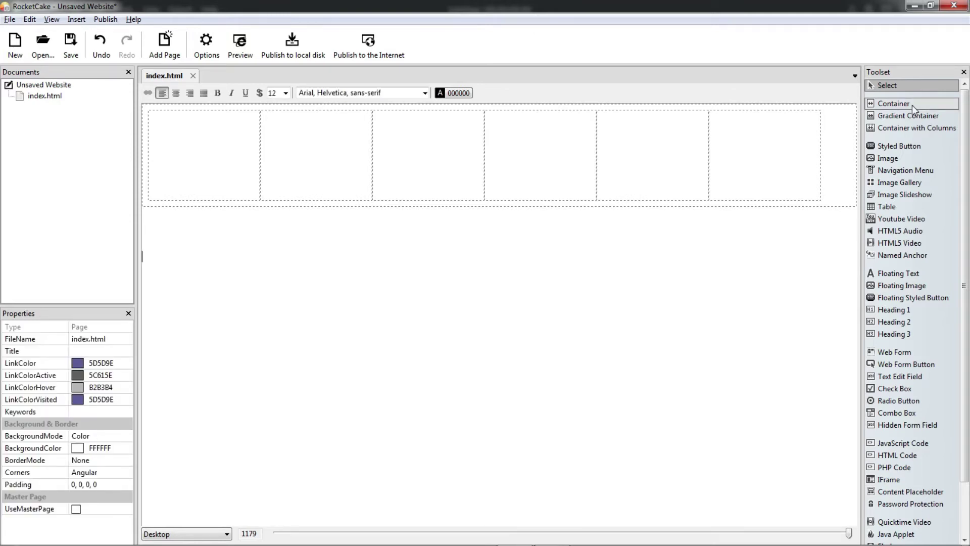
pyautogui.moveTo(912, 106); pyautogui.dragTo(269, 291)
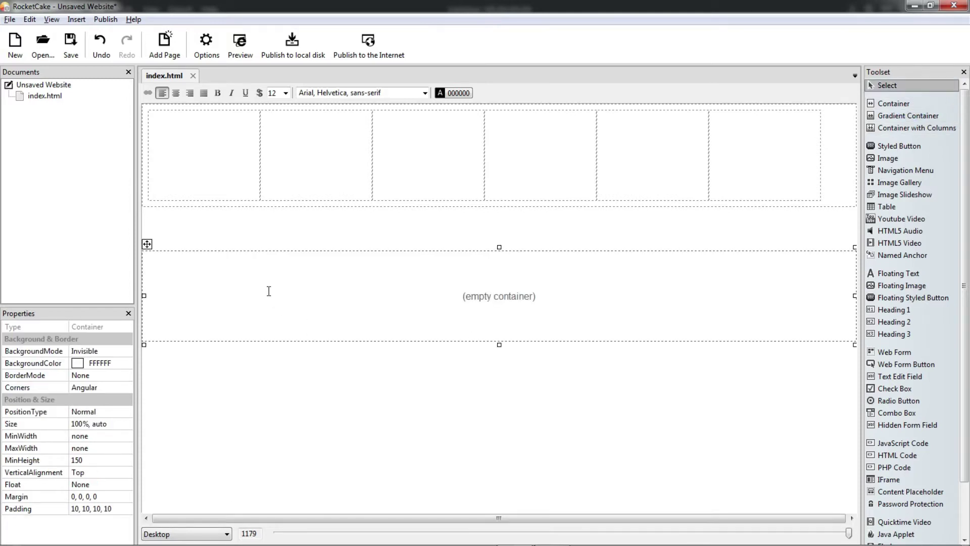
pyautogui.click(359, 298)
# - Nest an inner container inside it and set its width to 1%
pyautogui.click(909, 104)
pyautogui.click(332, 310)
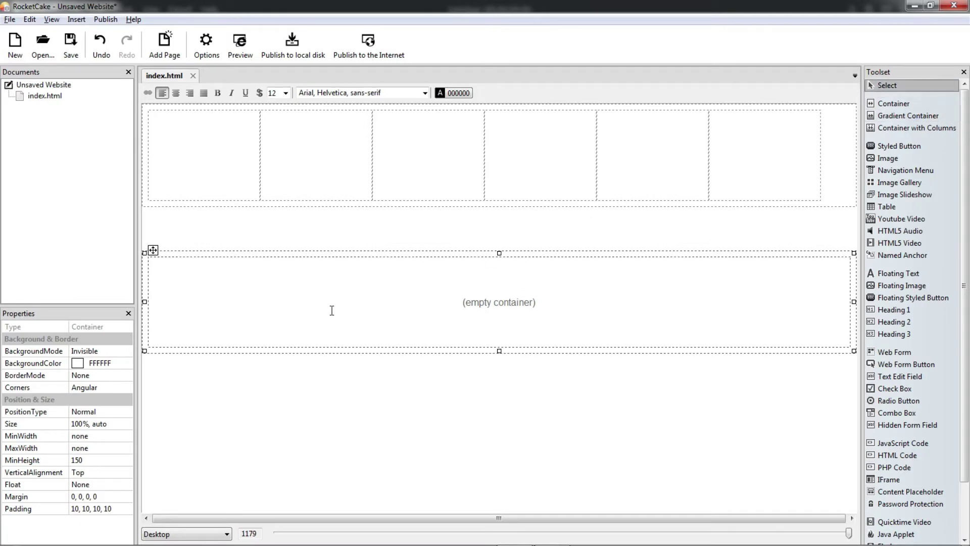
pyautogui.click(76, 427)
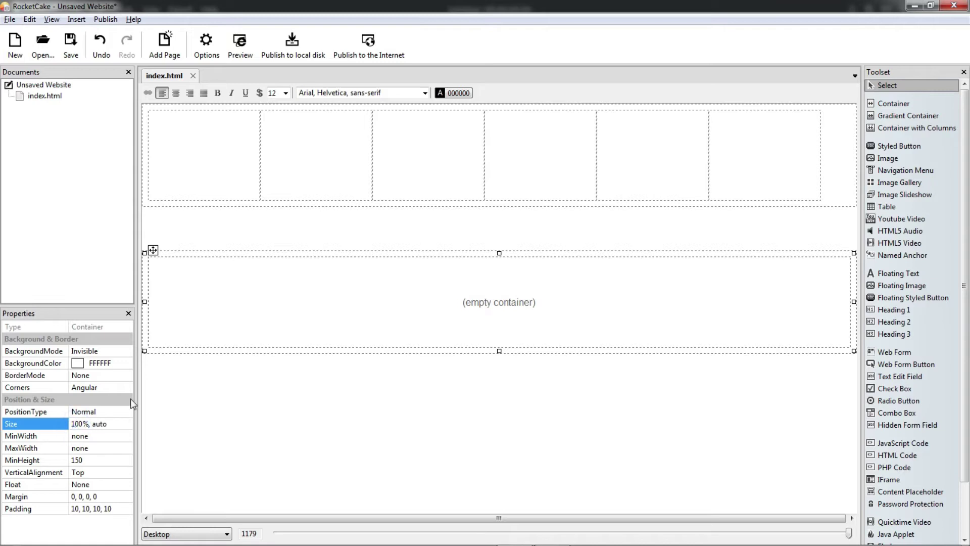
pyautogui.press('Delete')
pyautogui.press('Delete')
pyautogui.press('Return')
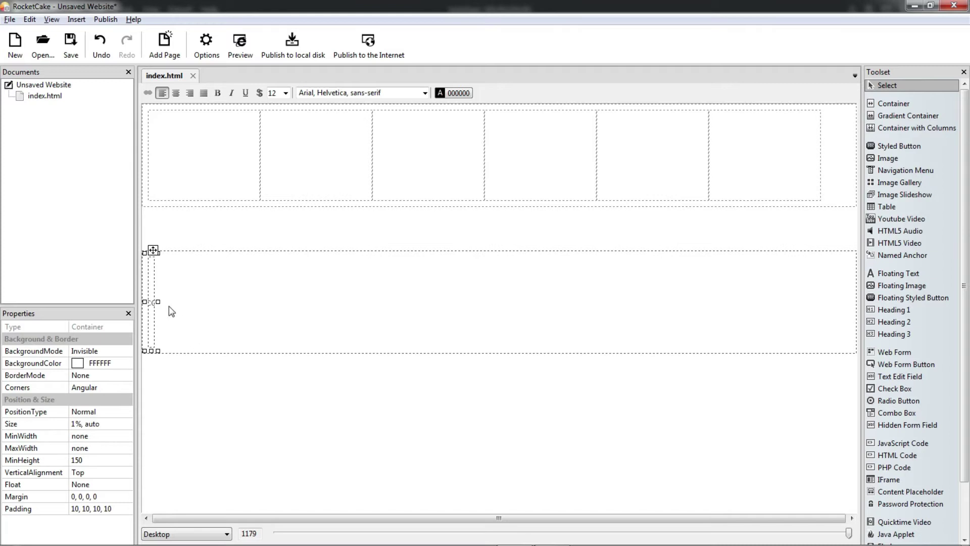
# - Give the narrow 1% strip a yellow background
pyautogui.click(126, 363)
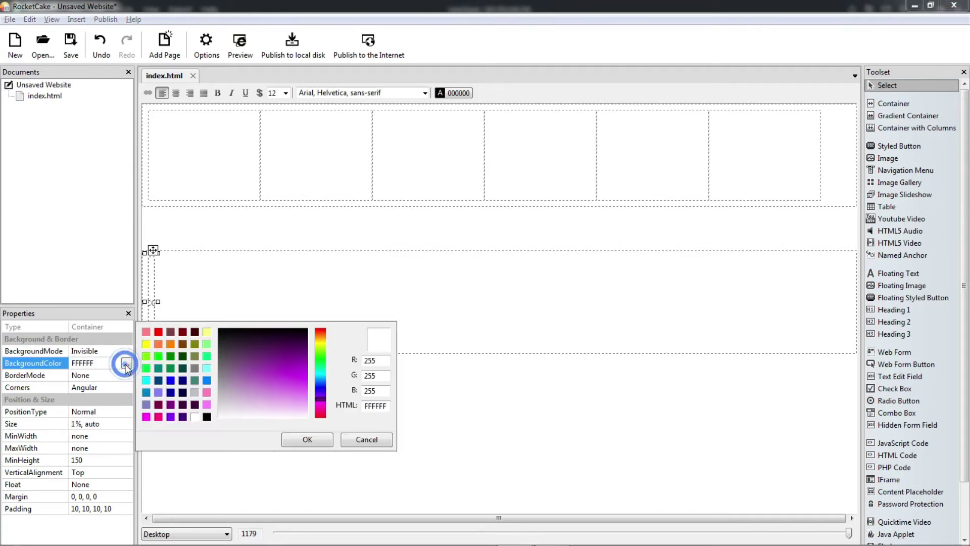
pyautogui.click(146, 344)
pyautogui.click(308, 439)
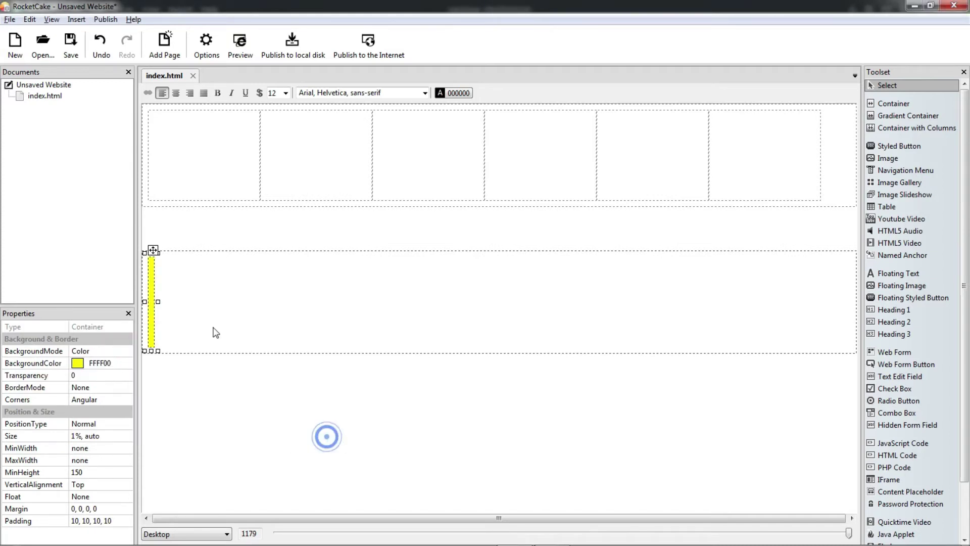
pyautogui.click(201, 299)
pyautogui.click(151, 299)
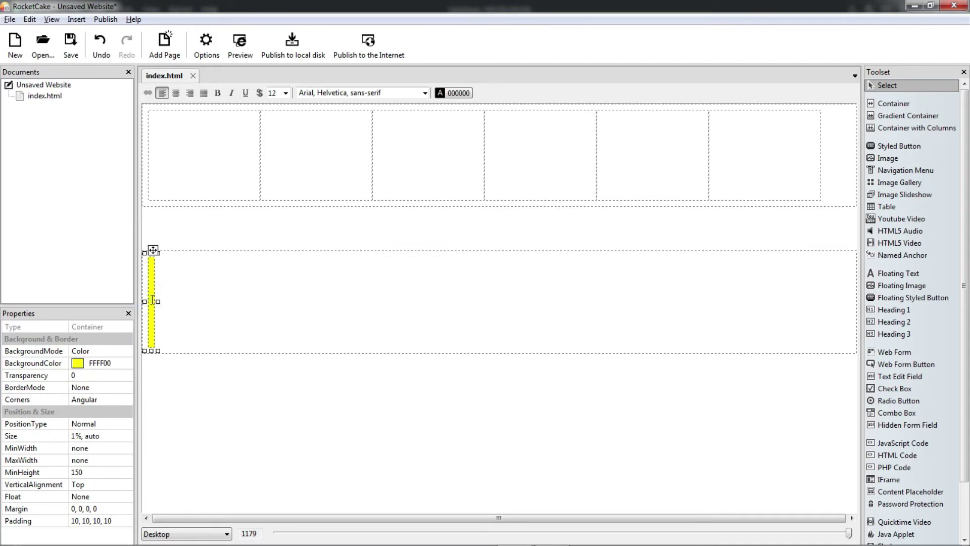
# - Paste a copy of the strip beside it and colour the copy blue (0080C0)
pyautogui.click(224, 291)
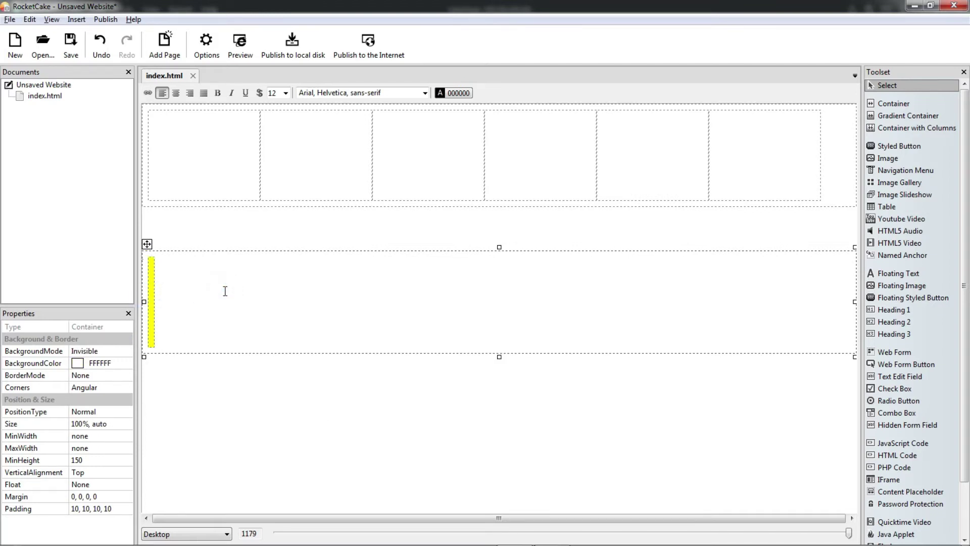
pyautogui.hotkey('ctrl', 'v')
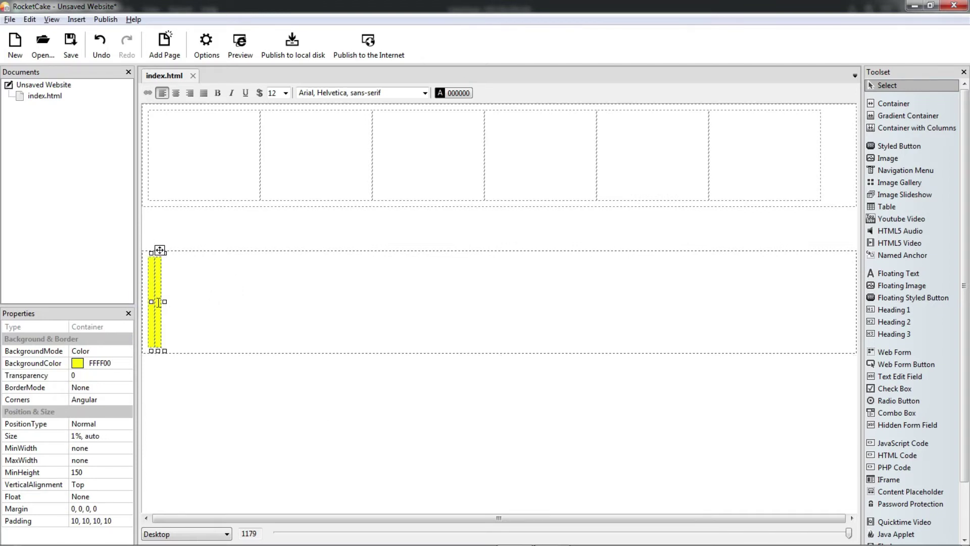
pyautogui.click(158, 301)
pyautogui.click(126, 363)
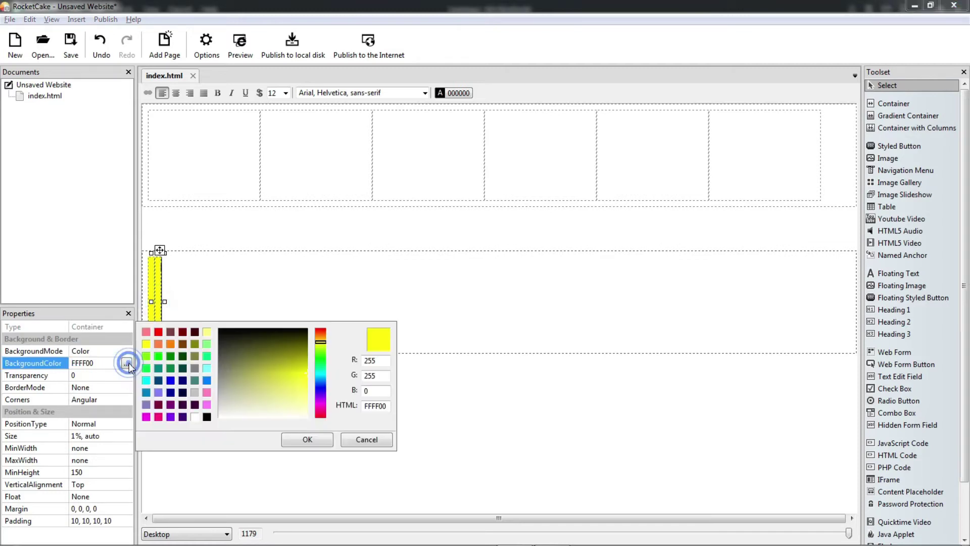
pyautogui.click(146, 392)
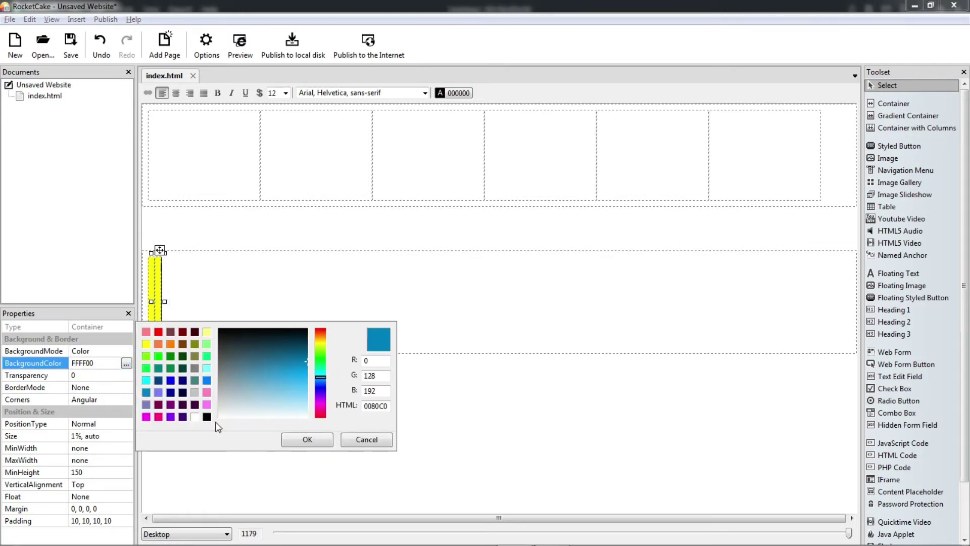
pyautogui.click(307, 439)
pyautogui.click(244, 324)
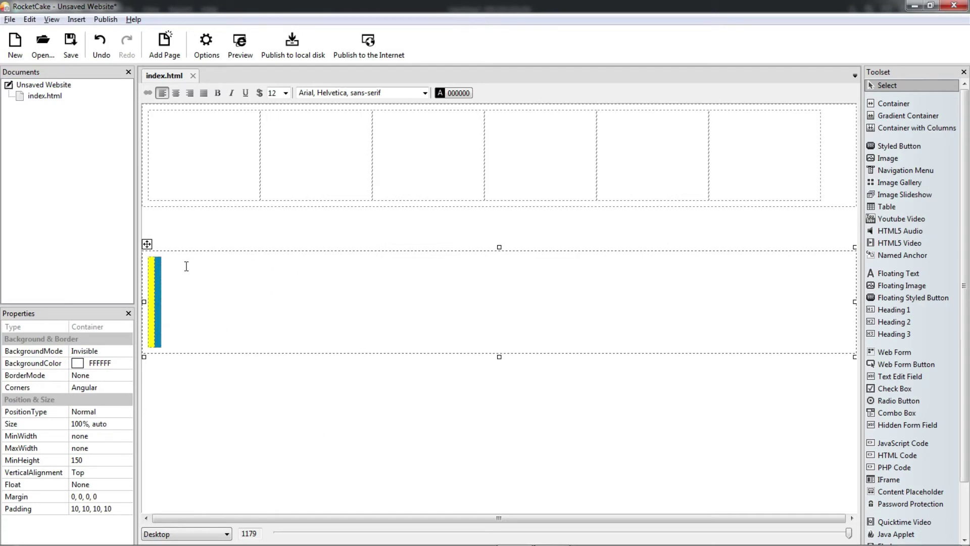
pyautogui.click(154, 273)
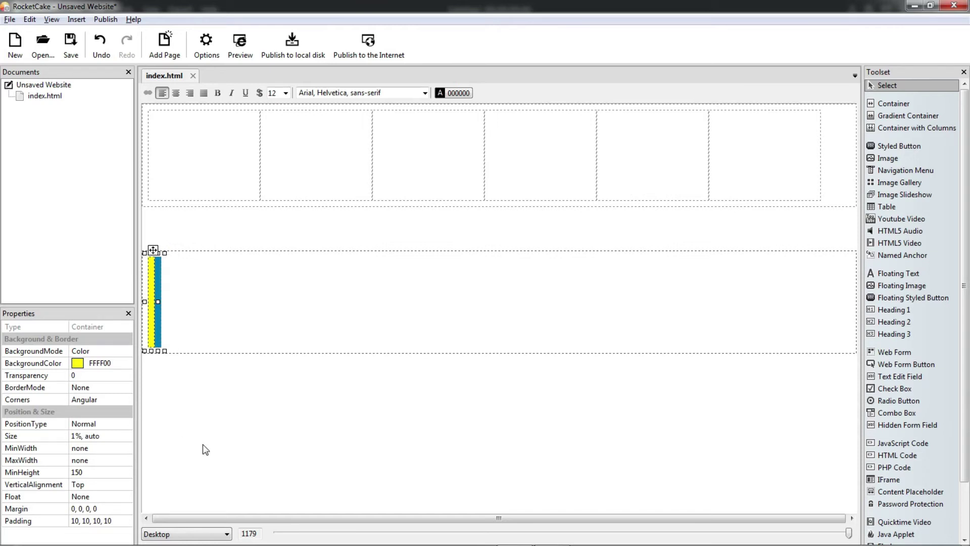
pyautogui.click(218, 313)
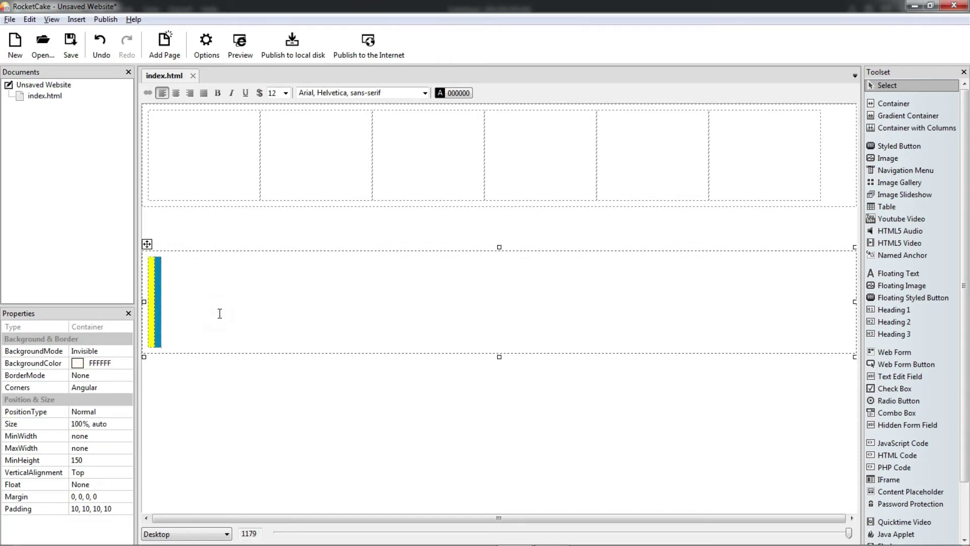
# - Copy the yellow and blue strips, paste them repeatedly across the row, and preview the page
pyautogui.hotkey('ctrl', 'v')
pyautogui.hotkey('ctrl', 'v')
pyautogui.hotkey('ctrl', 'v')
pyautogui.hotkey('ctrl', 'v')
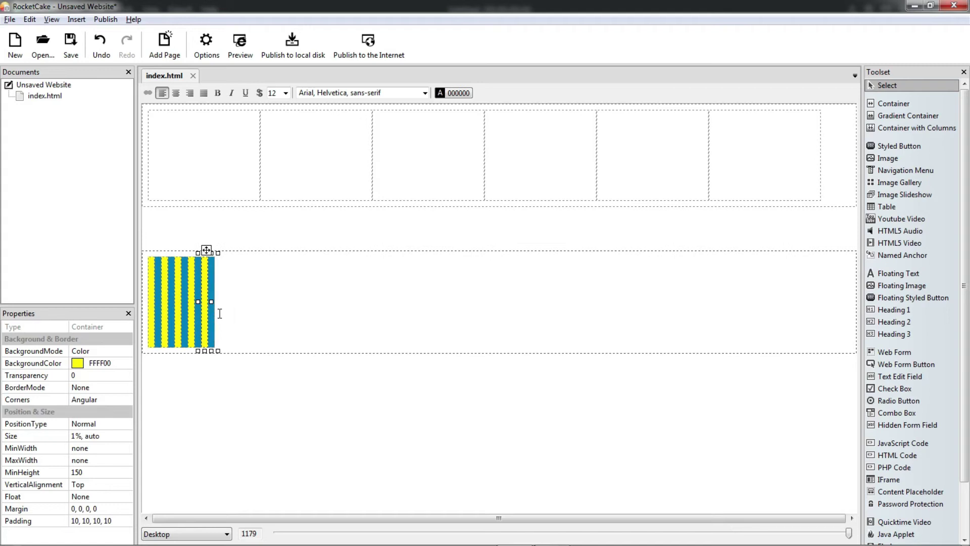
pyautogui.click(251, 290)
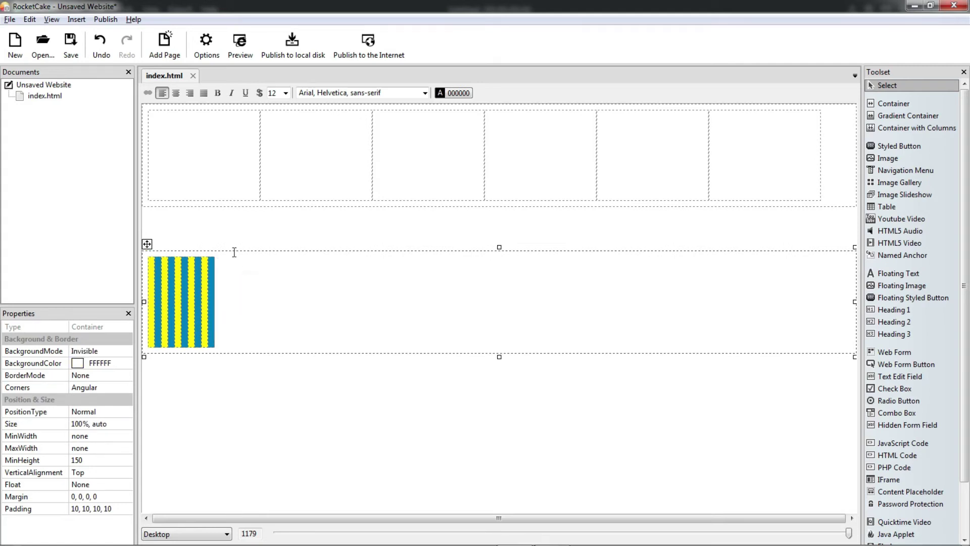
pyautogui.moveTo(232, 251); pyautogui.dragTo(163, 413)
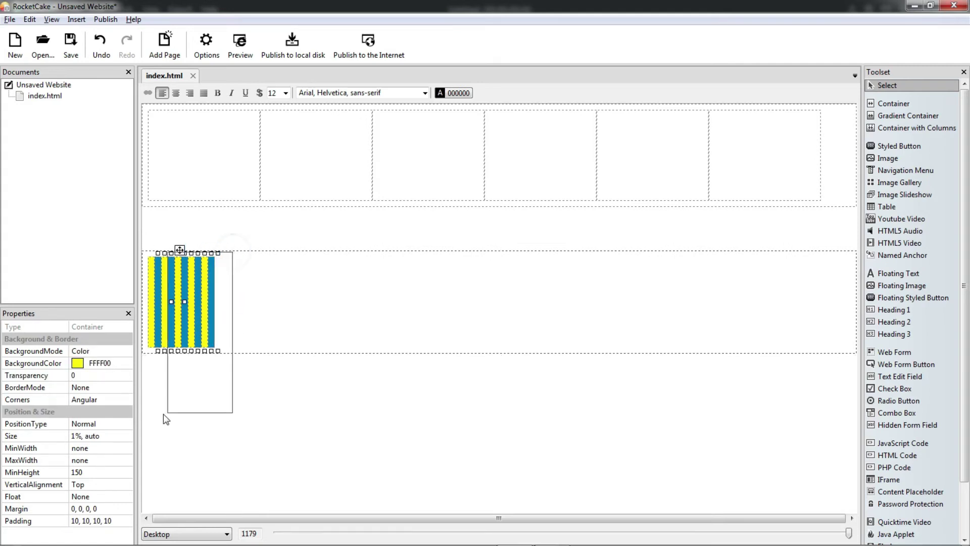
pyautogui.click(258, 310)
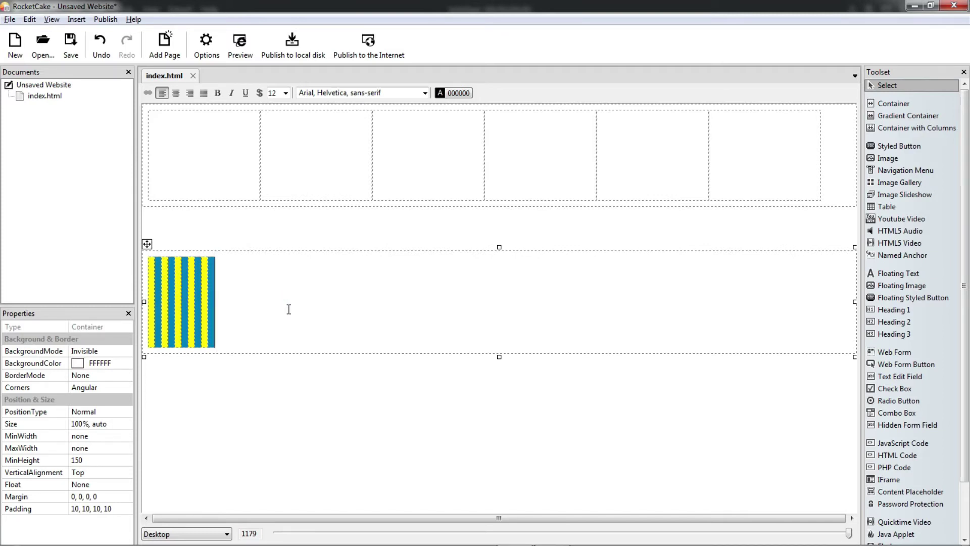
pyautogui.hotkey('ctrl', 'v')
pyautogui.hotkey('ctrl', 'v')
pyautogui.hotkey('ctrl', 'v')
pyautogui.hotkey('ctrl', 'v')
pyautogui.hotkey('ctrl', 'v')
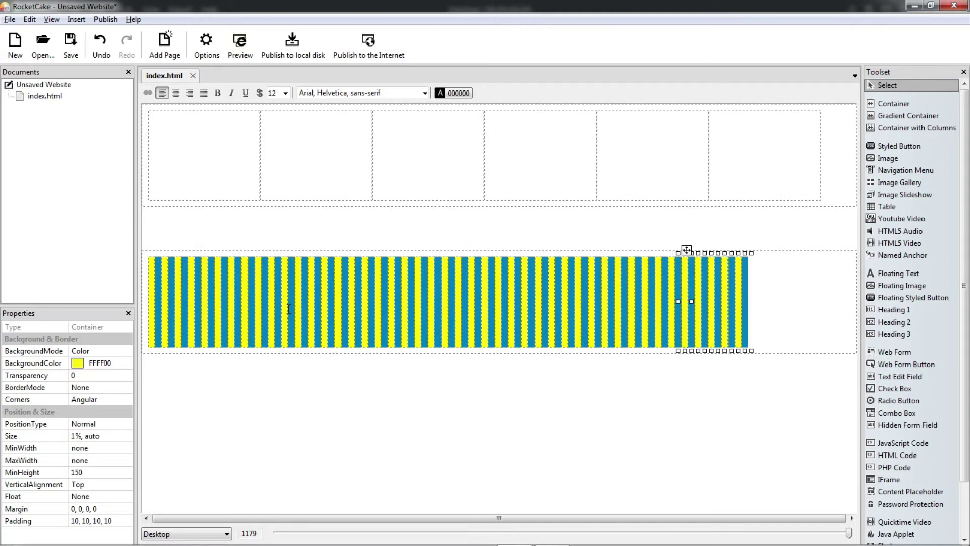
pyautogui.hotkey('ctrl', 'v')
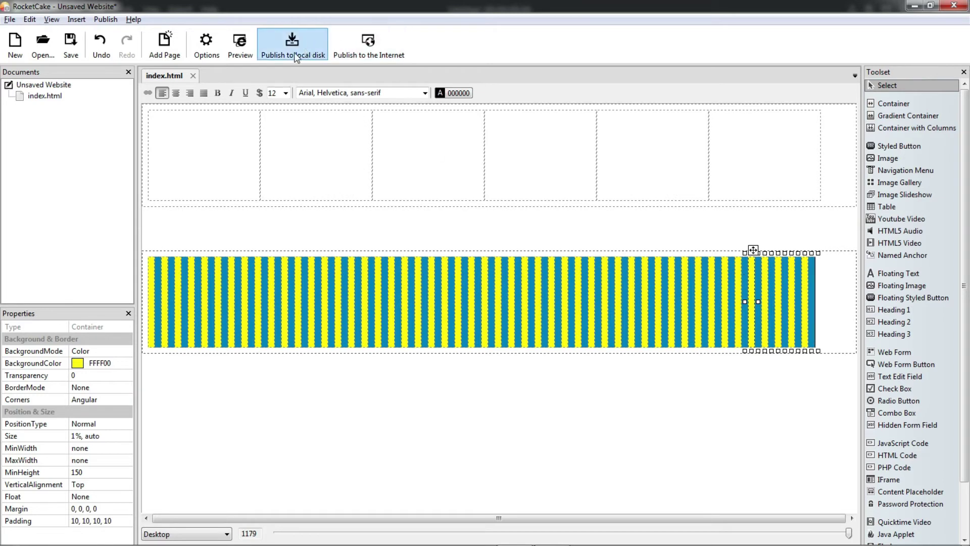
pyautogui.click(240, 45)
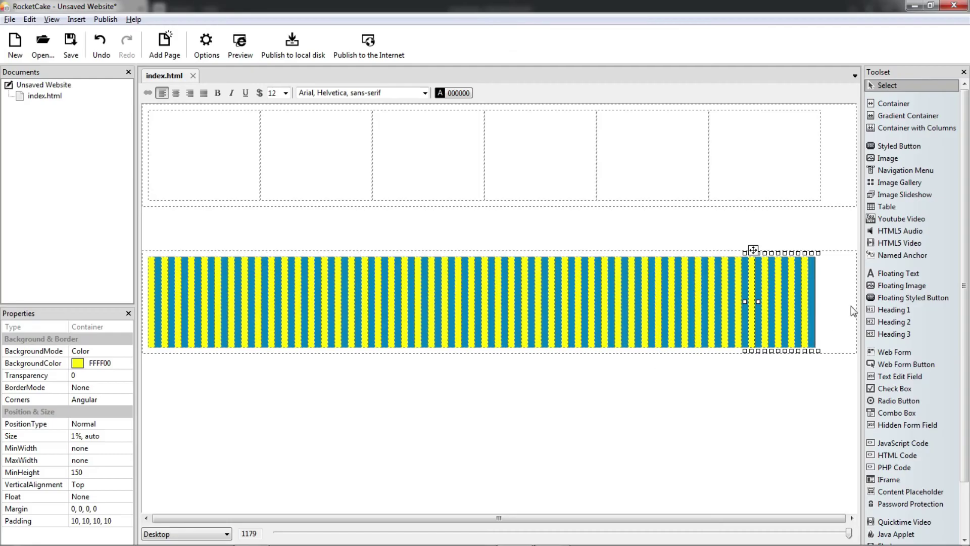
# - Change the striped container's padding from 10, 10, 10, 10 to 0, 0, 0, 0
pyautogui.click(850, 305)
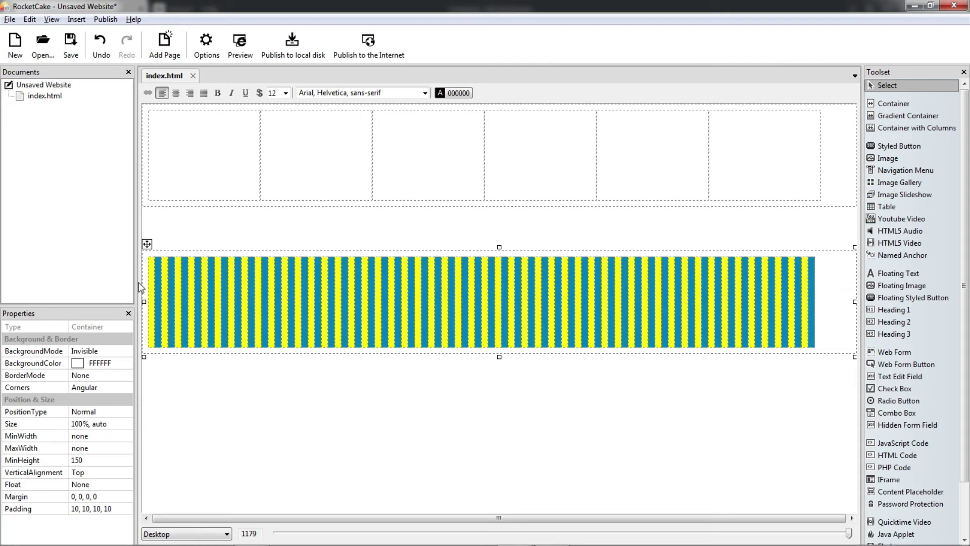
pyautogui.click(99, 509)
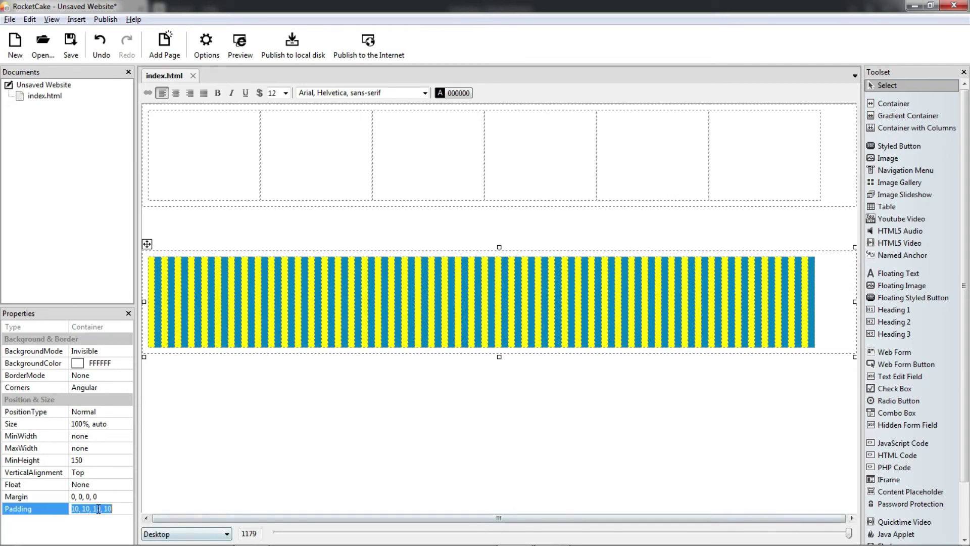
pyautogui.write('0, 10, 10, 10')
pyautogui.press('Return')
pyautogui.press('Delete')
pyautogui.press('Delete')
pyautogui.press('Delete')
pyautogui.press('Return')
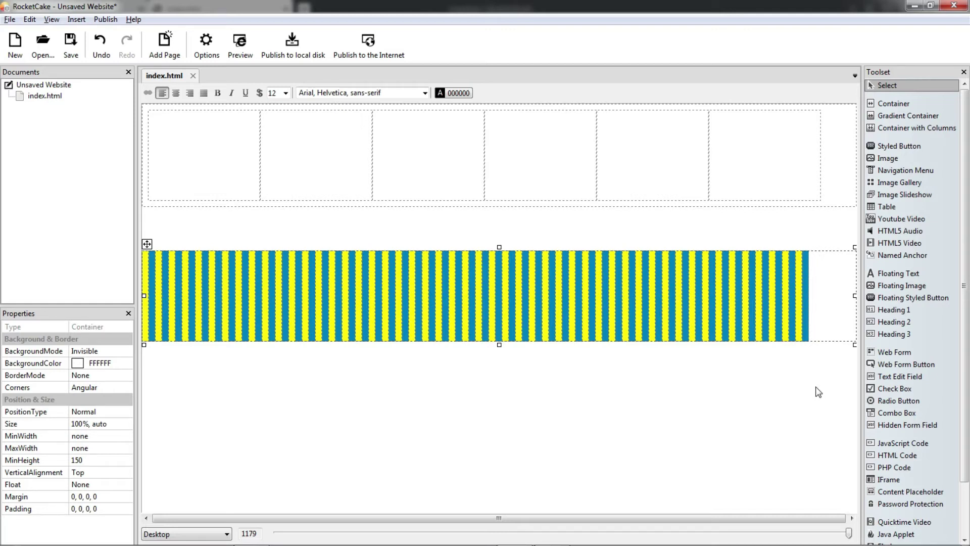
# - Add an empty container below the striped row and nest another container inside it
pyautogui.click(905, 103)
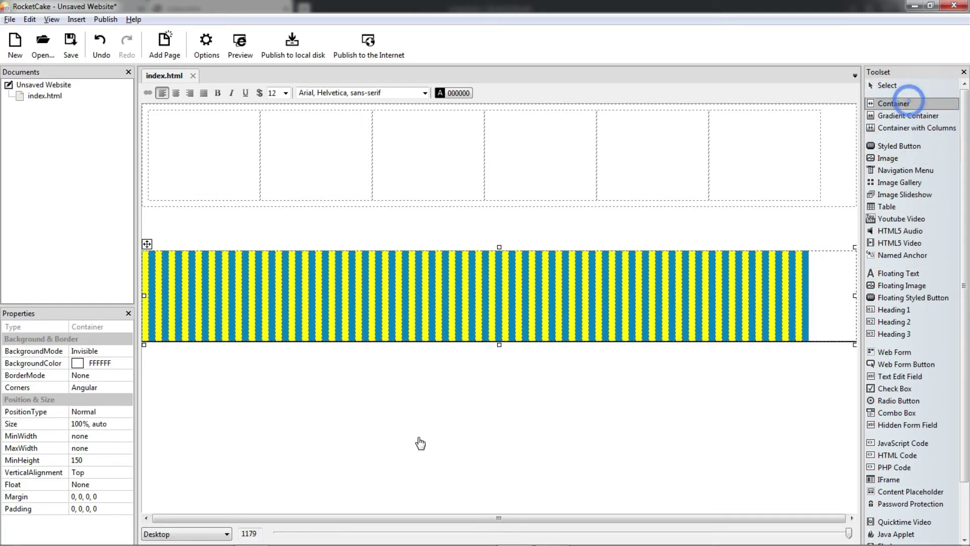
pyautogui.click(480, 472)
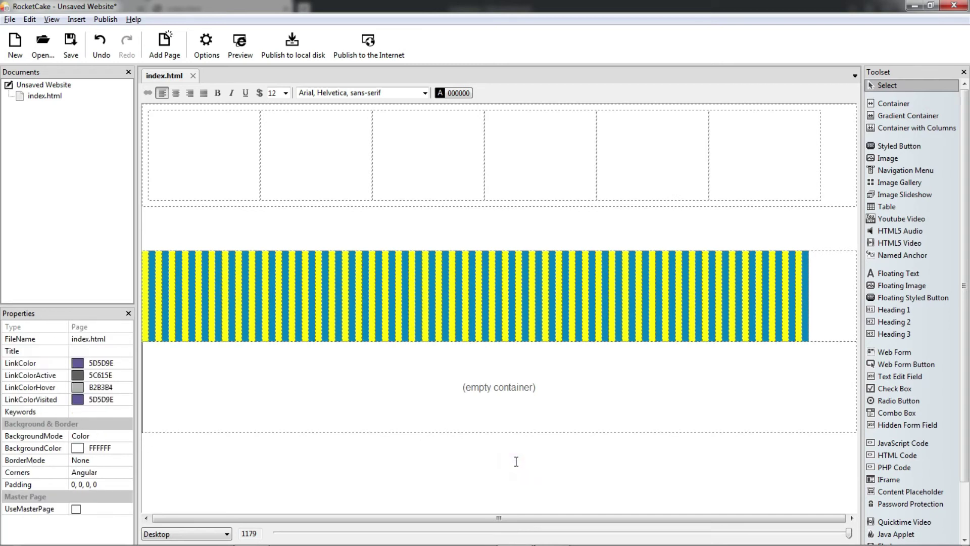
pyautogui.click(386, 506)
pyautogui.click(476, 419)
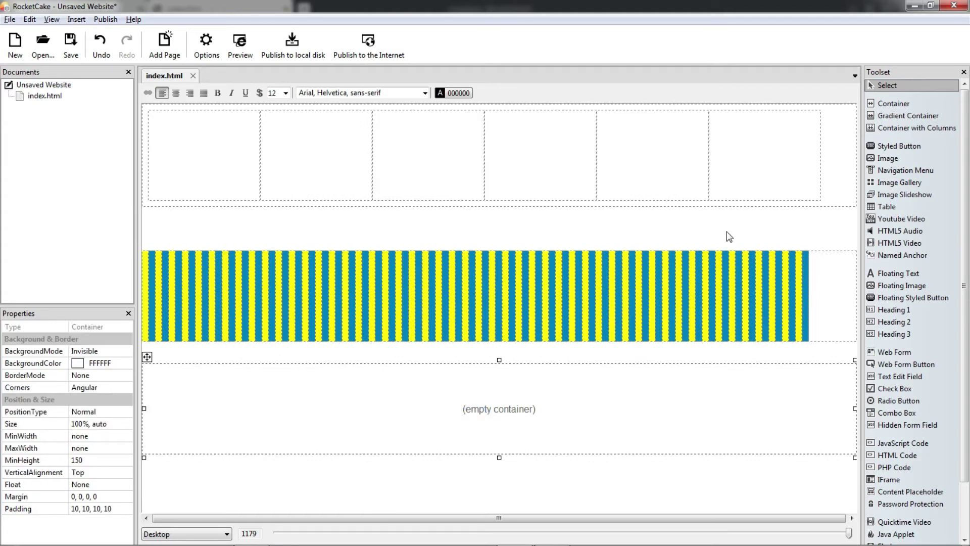
pyautogui.click(893, 103)
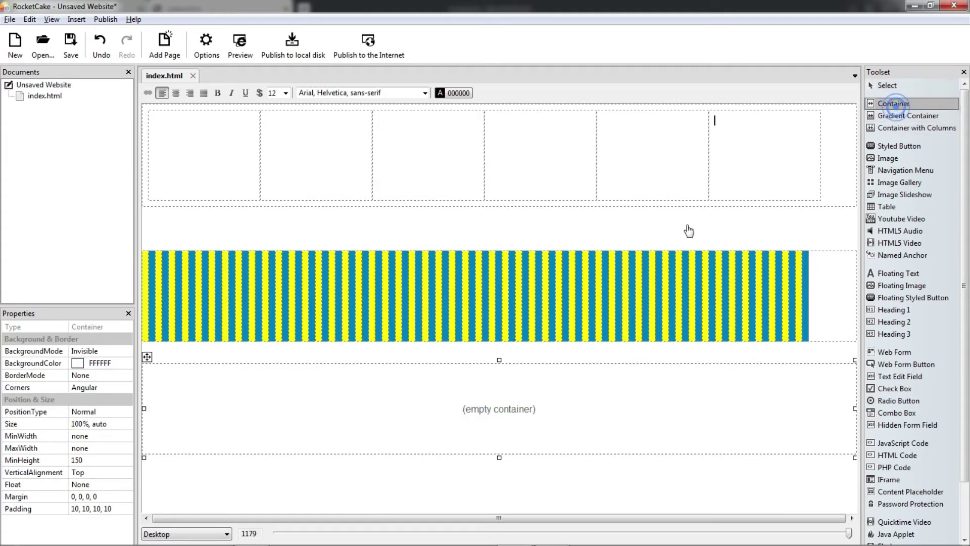
pyautogui.click(267, 424)
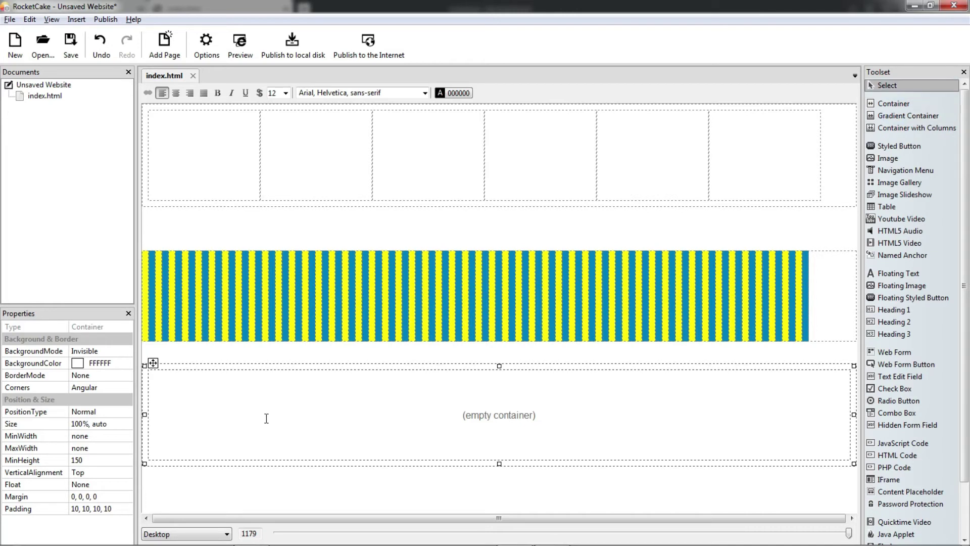
# - Try changing the nested container's width to .5, then undo back to full width
pyautogui.click(80, 424)
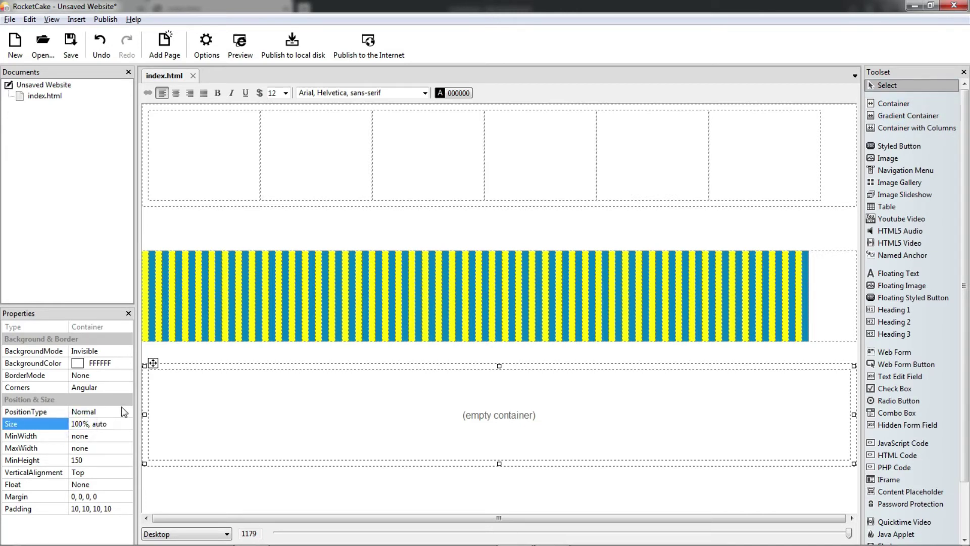
pyautogui.press('Delete')
pyautogui.press('Delete')
pyautogui.write('.5')
pyautogui.press('Return')
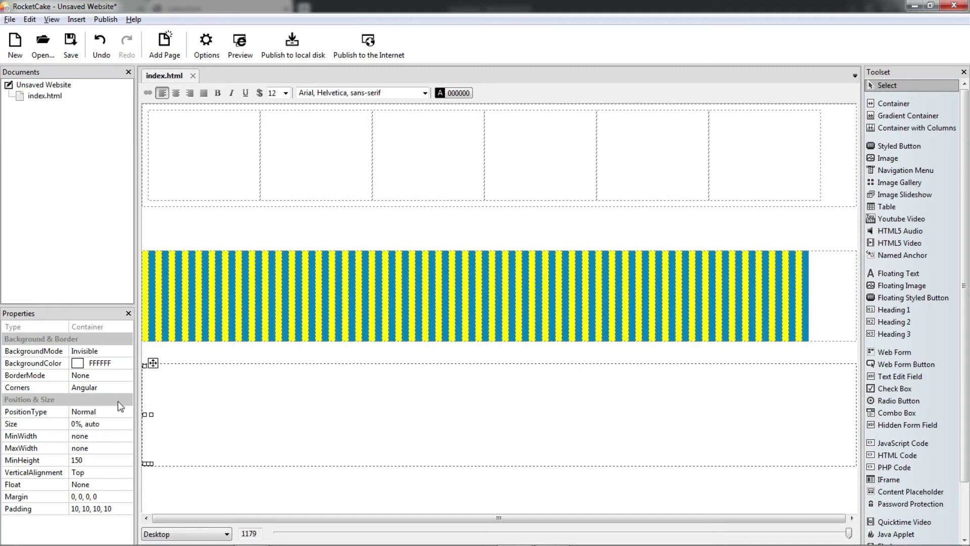
pyautogui.hotkey('ctrl', 'z')
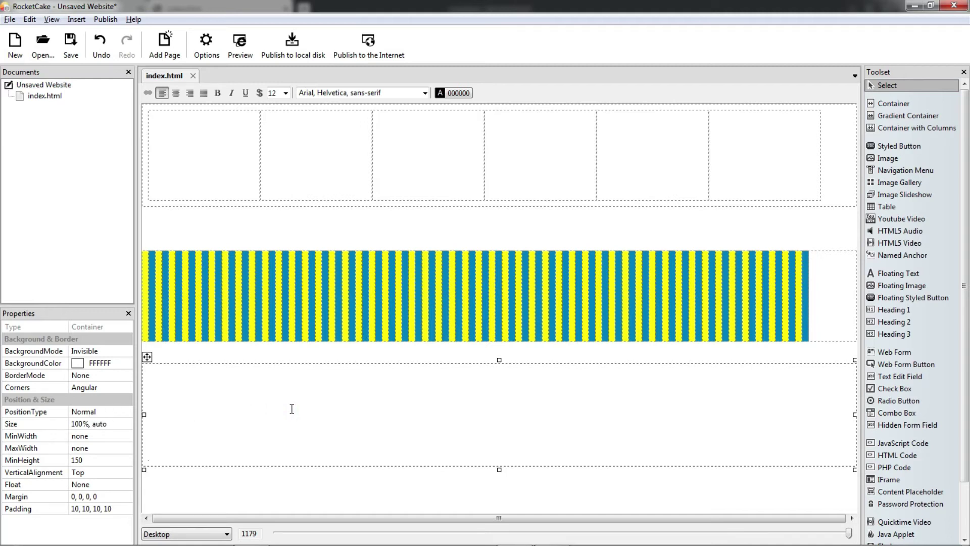
pyautogui.click(100, 44)
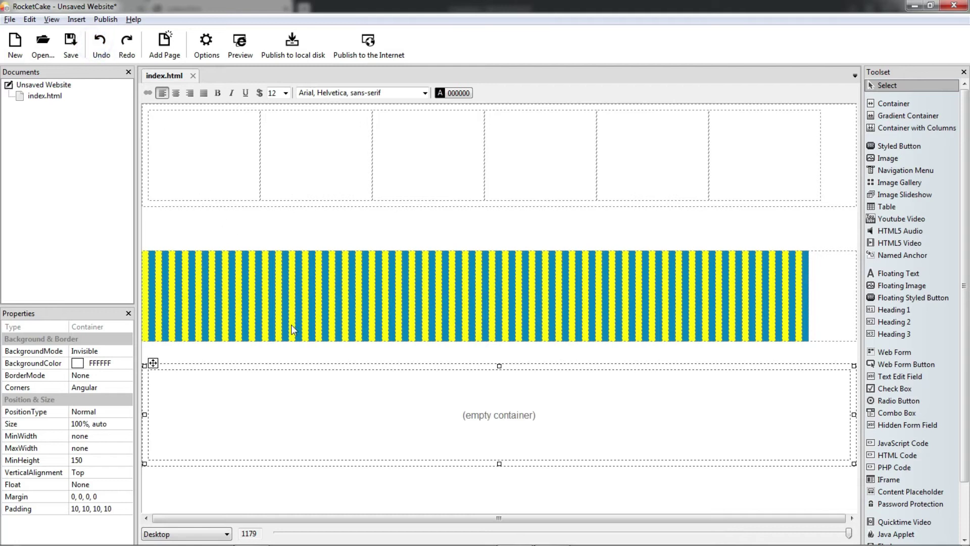
pyautogui.click(307, 405)
# - Set the nested box's width to a fixed 50 pixels
pyautogui.click(75, 425)
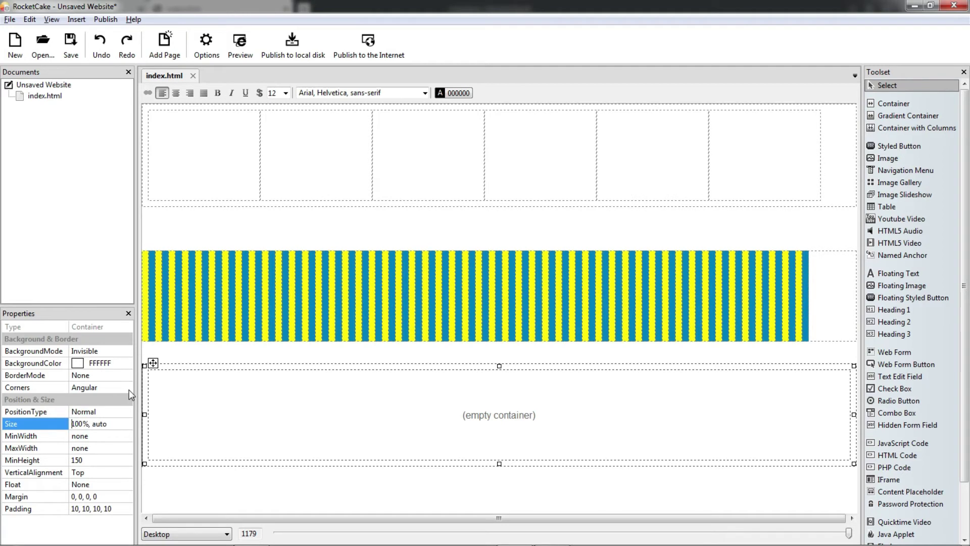
pyautogui.press('Delete')
pyautogui.press('Delete')
pyautogui.press('BackSpace')
pyautogui.write('5')
pyautogui.press('Return')
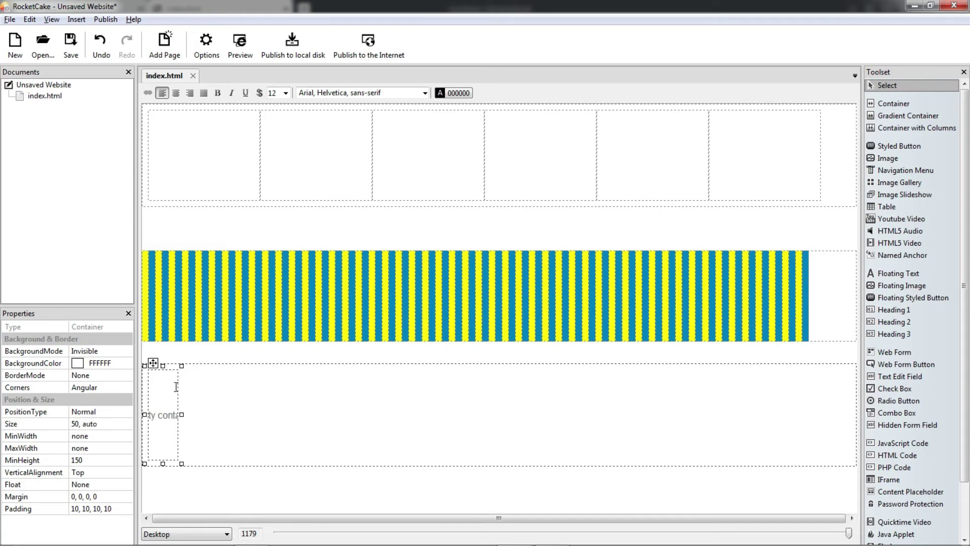
# - Give the box a yellow background colour
pyautogui.click(126, 363)
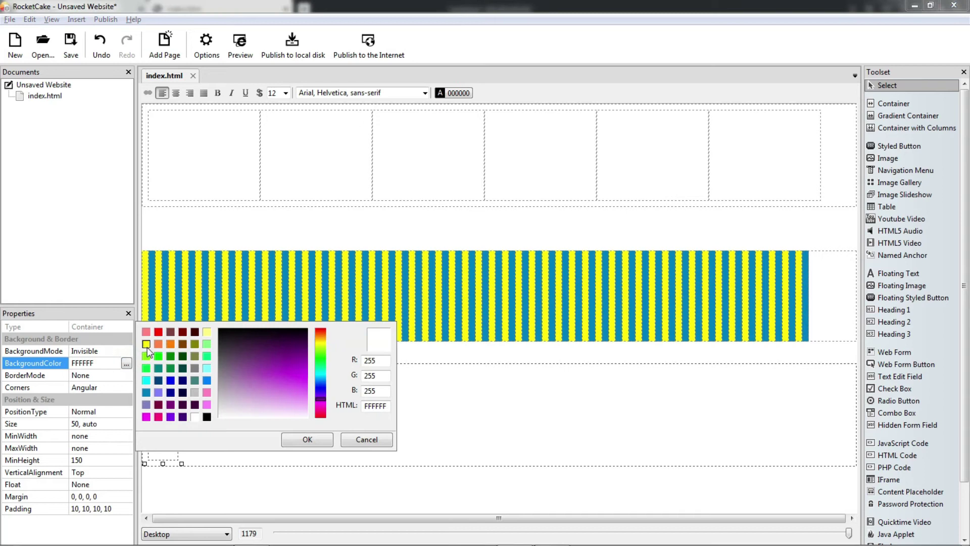
pyautogui.click(146, 345)
pyautogui.click(295, 442)
pyautogui.click(339, 430)
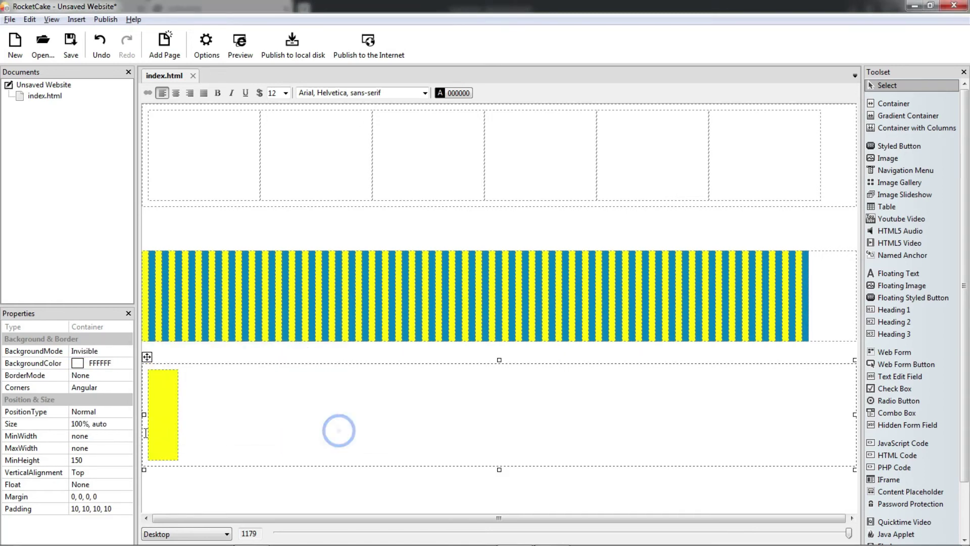
# - Paste a copy of the yellow box beside it, colour it blue (0080C0), and preview
pyautogui.click(176, 421)
pyautogui.click(220, 411)
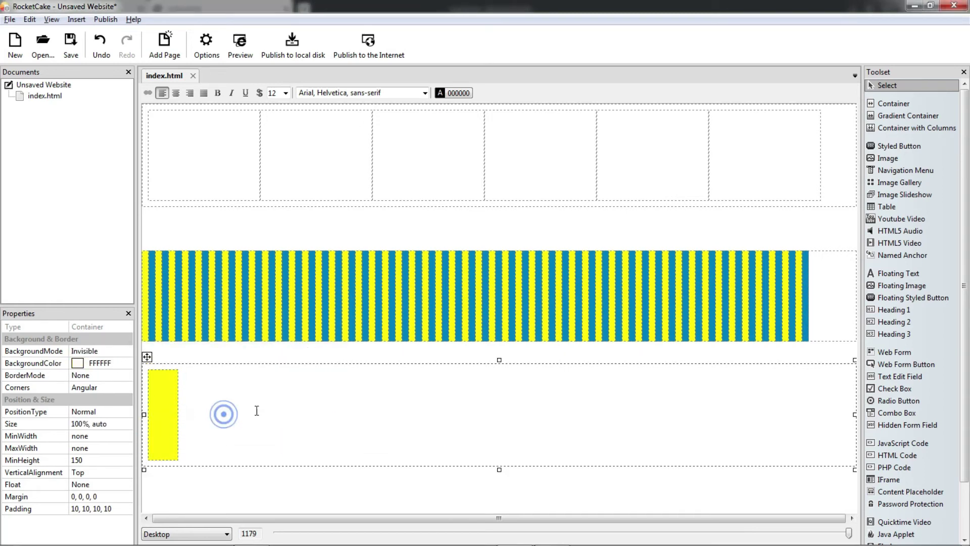
pyautogui.click(254, 408)
pyautogui.hotkey('ctrl', 'v')
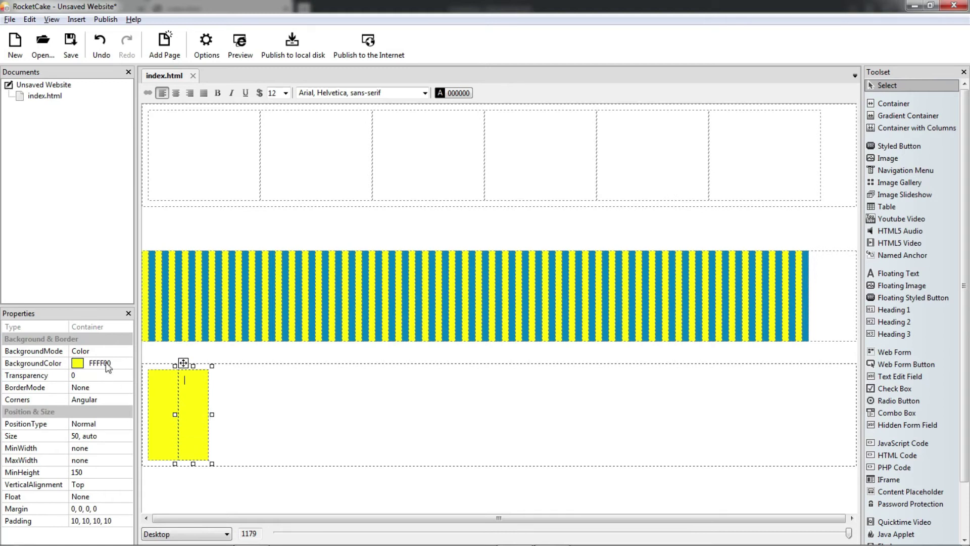
pyautogui.click(101, 362)
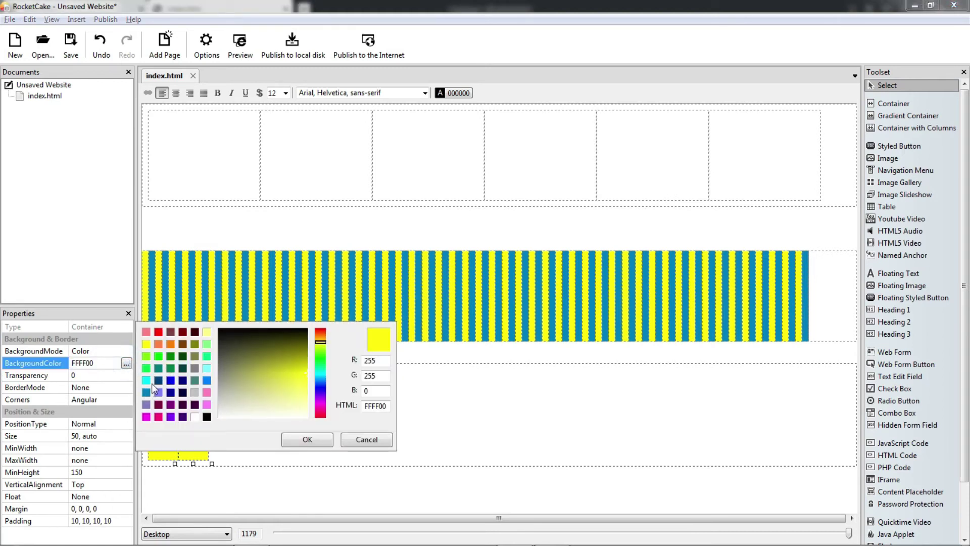
pyautogui.click(145, 392)
pyautogui.click(306, 439)
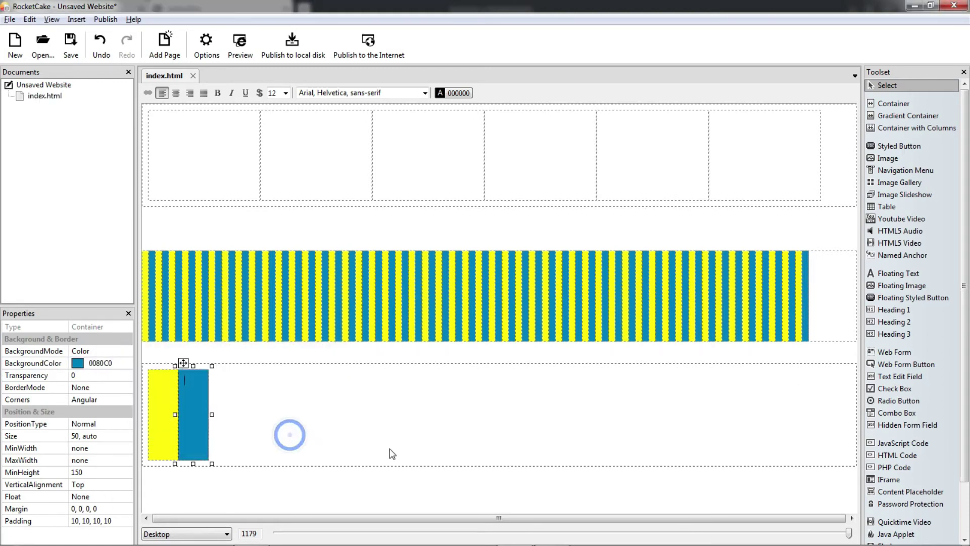
pyautogui.click(240, 44)
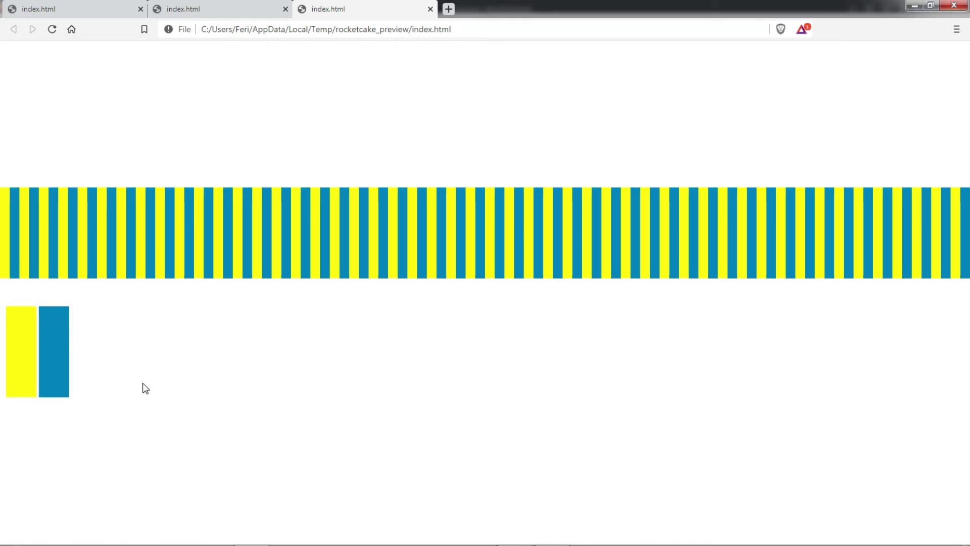
# - Back in the editor, set the yellow box's padding to 0, 0, 0, 0
pyautogui.hotkey('alt', 'Tab')
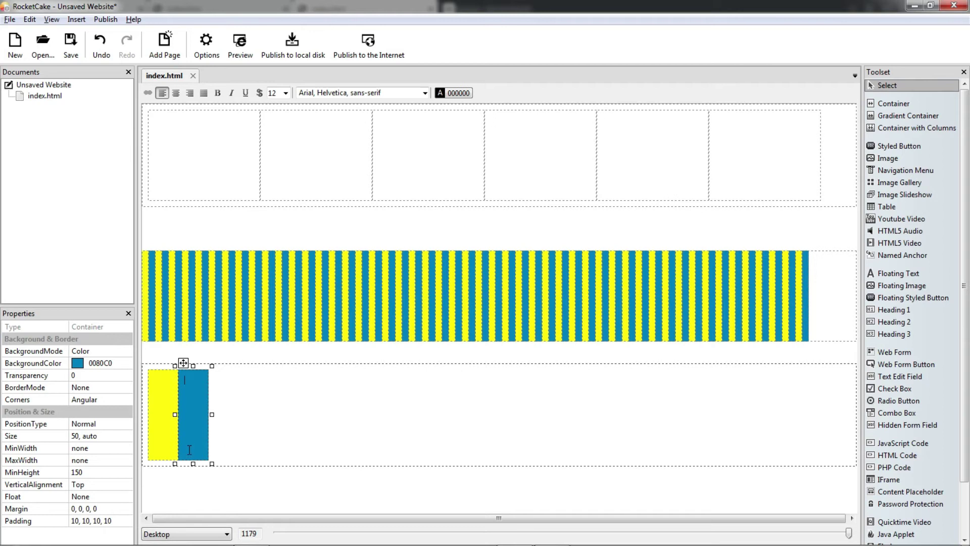
pyautogui.hotkey('alt', 'Tab')
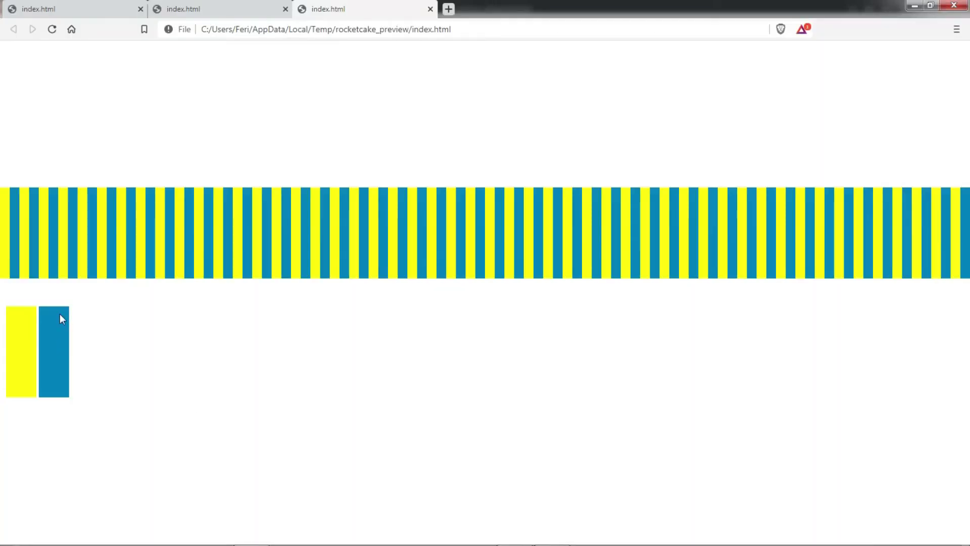
pyautogui.hotkey('alt', 'Tab')
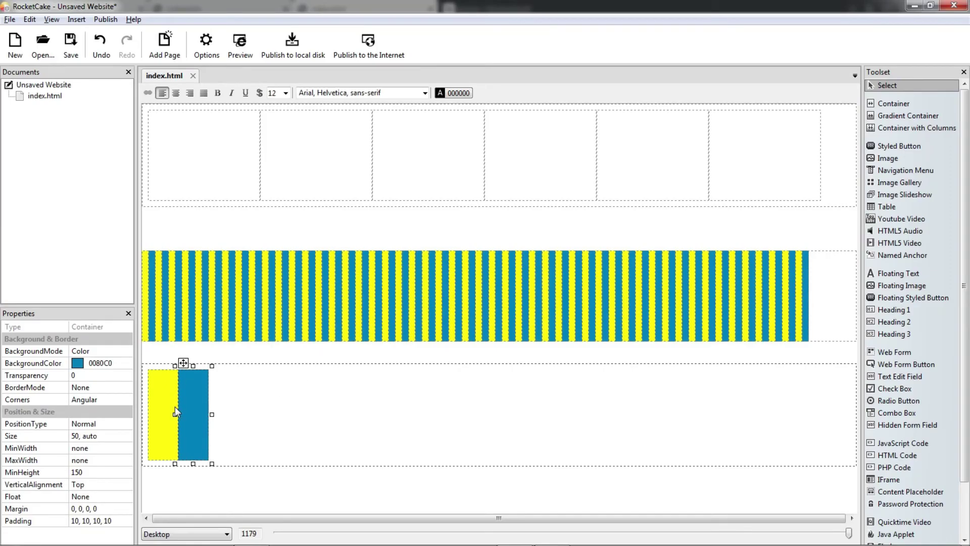
pyautogui.click(153, 399)
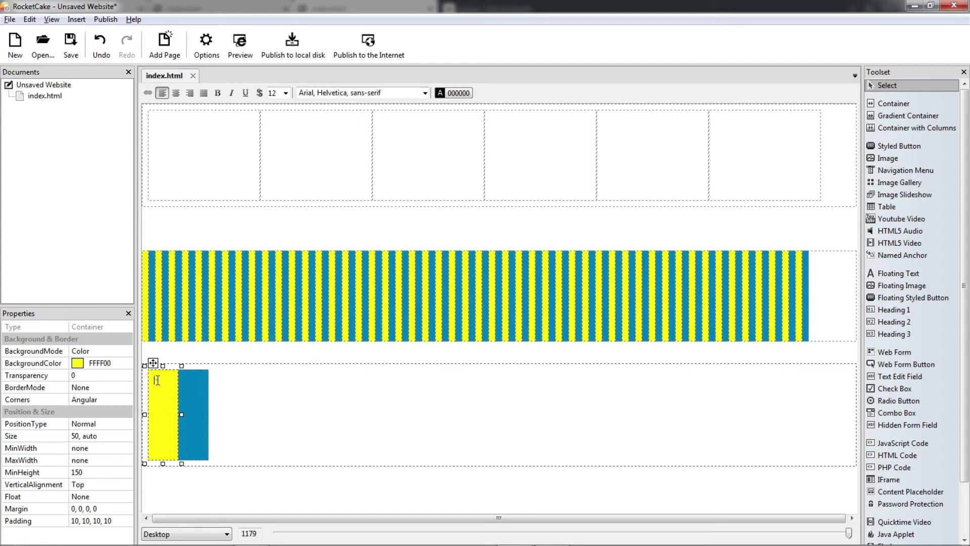
pyautogui.click(108, 520)
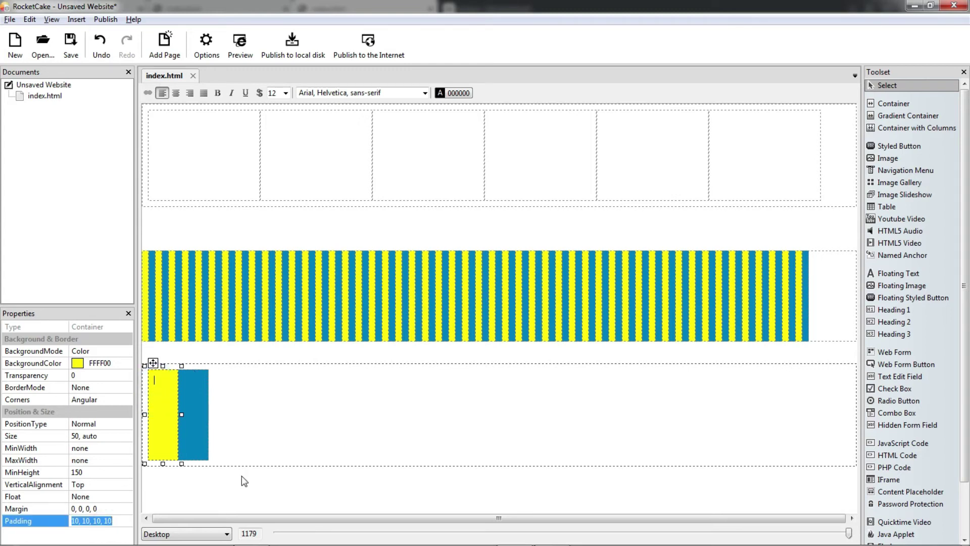
pyautogui.press('Delete')
pyautogui.press('Right')
pyautogui.press('Right')
pyautogui.press('Right')
pyautogui.press('Delete')
pyautogui.press('Right')
pyautogui.press('Right')
pyautogui.press('Right')
pyautogui.press('Delete')
pyautogui.press('Right')
pyautogui.press('Right')
pyautogui.press('Right')
pyautogui.press('Delete')
pyautogui.press('Return')
# - Zero the blue box's padding and check both boxes in the browser preview
pyautogui.click(207, 424)
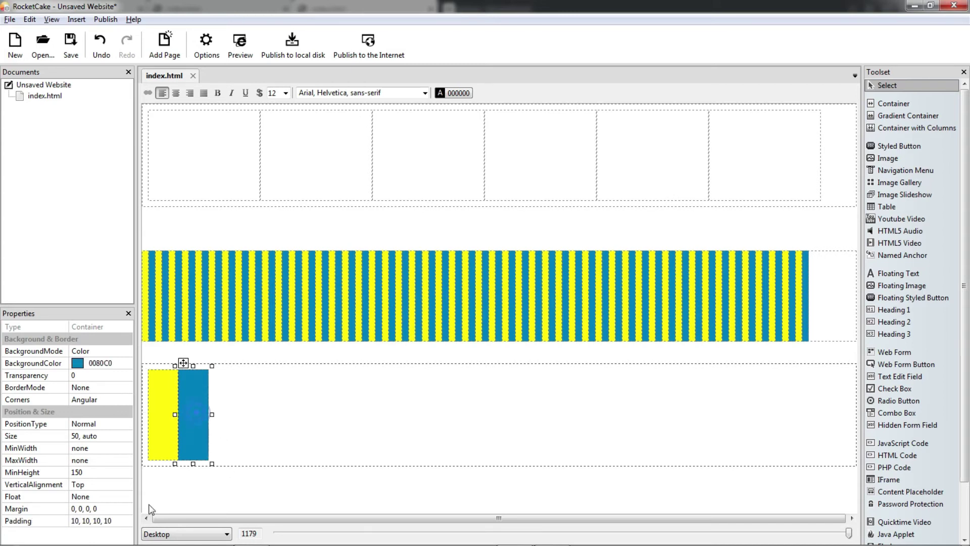
pyautogui.click(121, 520)
pyautogui.press('Delete')
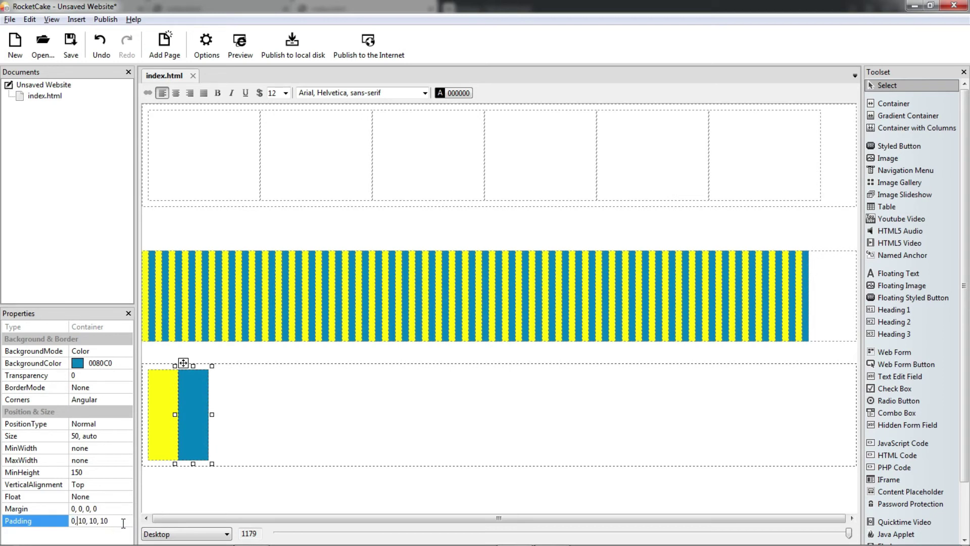
pyautogui.press('Delete')
pyautogui.press('Delete')
pyautogui.press('Right')
pyautogui.press('Right')
pyautogui.press('Right')
pyautogui.press('Delete')
pyautogui.press('Return')
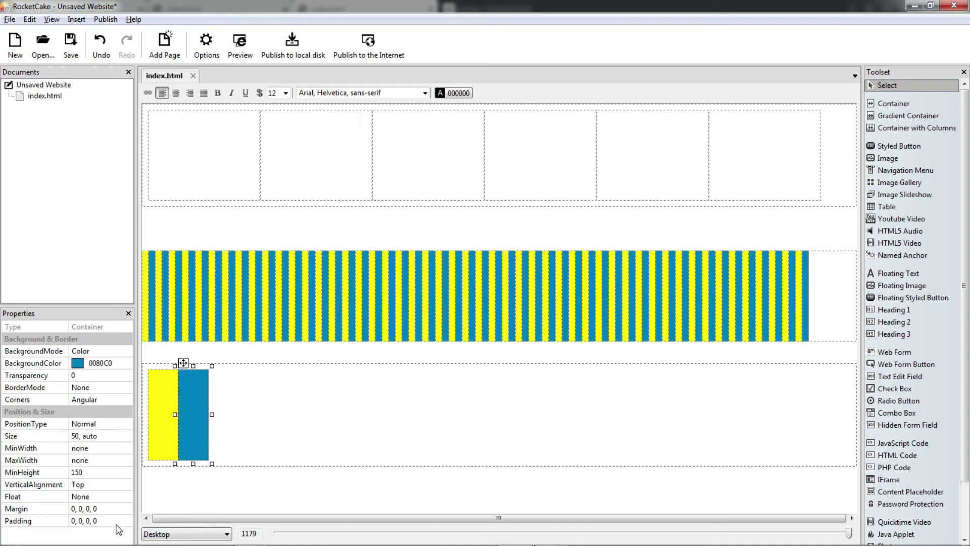
pyautogui.click(240, 44)
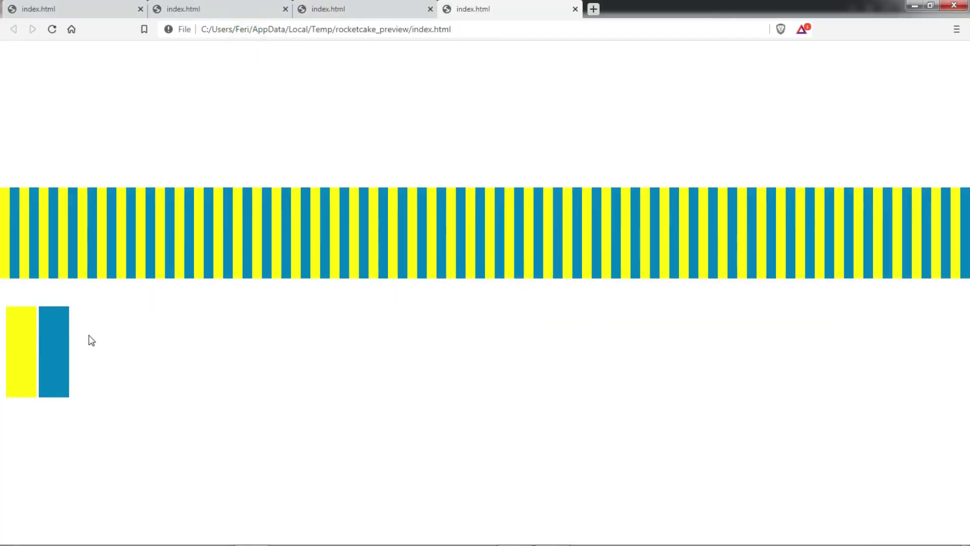
pyautogui.hotkey('alt', 'Tab')
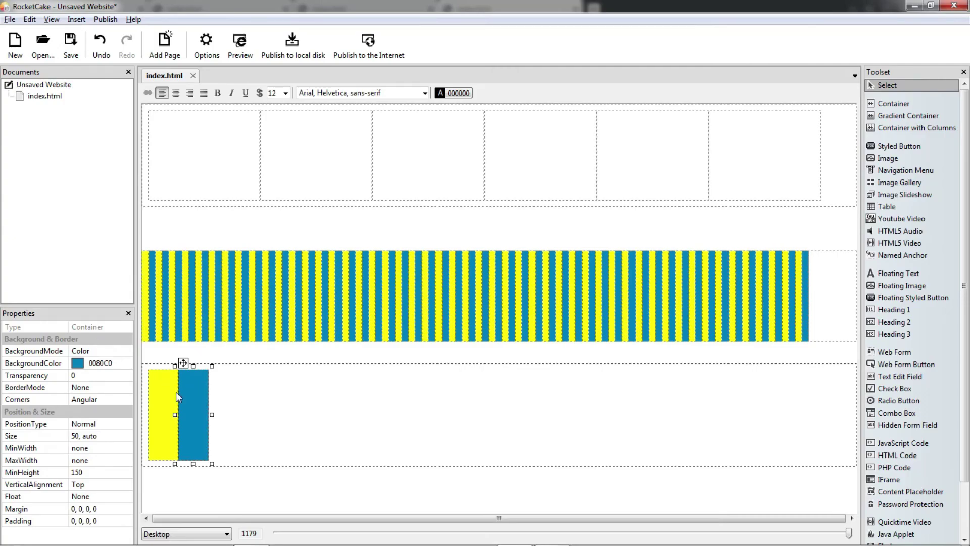
# - Set both the yellow and blue boxes to a width of 1 px
pyautogui.click(176, 392)
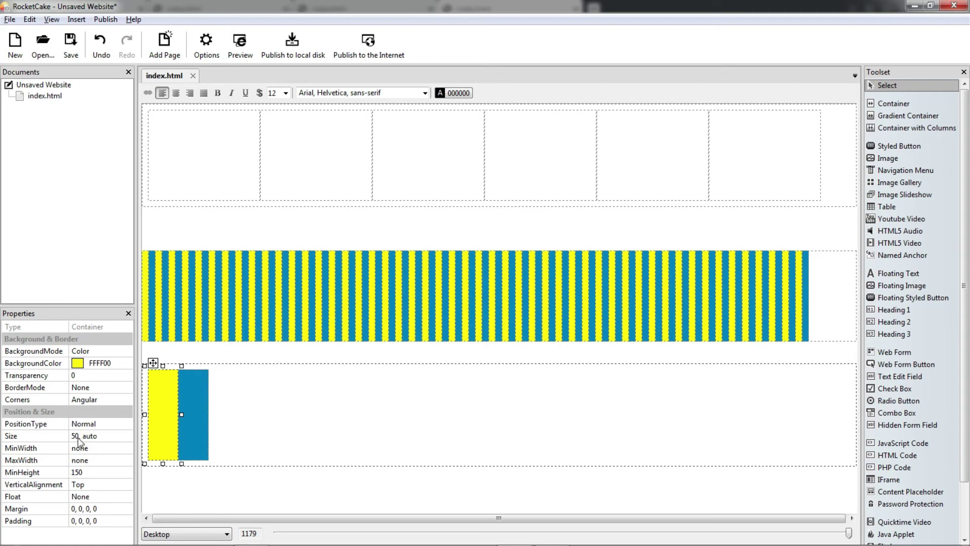
pyautogui.click(78, 437)
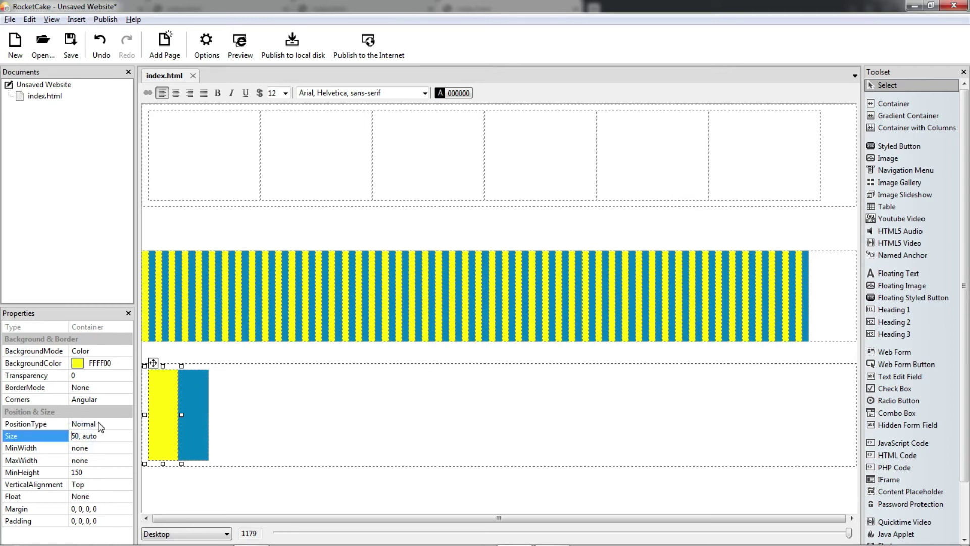
pyautogui.press('Delete')
pyautogui.press('Delete')
pyautogui.write('1')
pyautogui.press('Return')
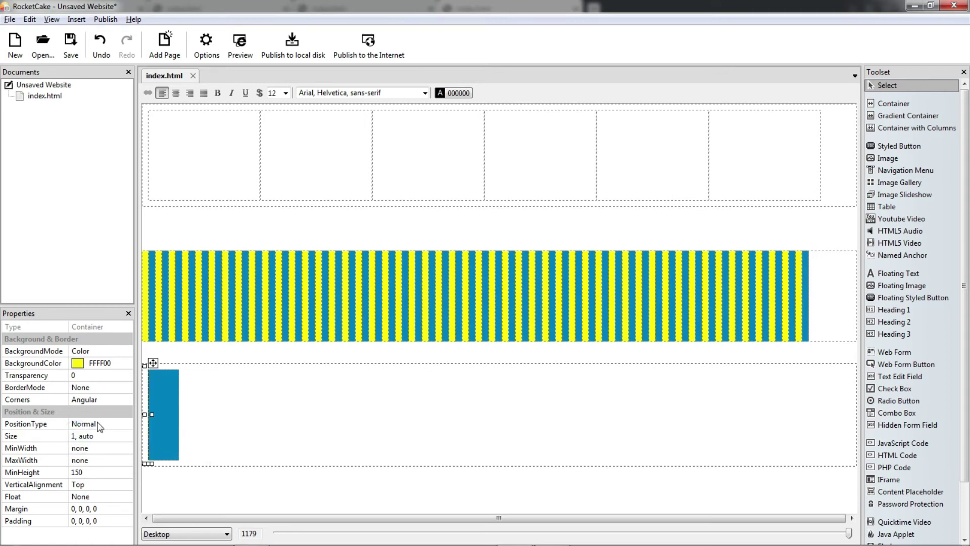
pyautogui.click(162, 382)
pyautogui.click(76, 436)
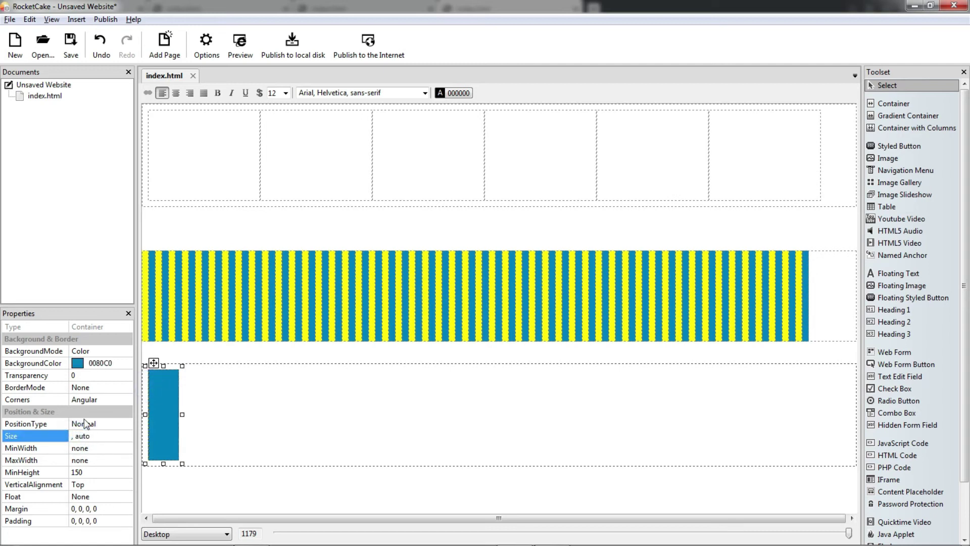
pyautogui.press('Return')
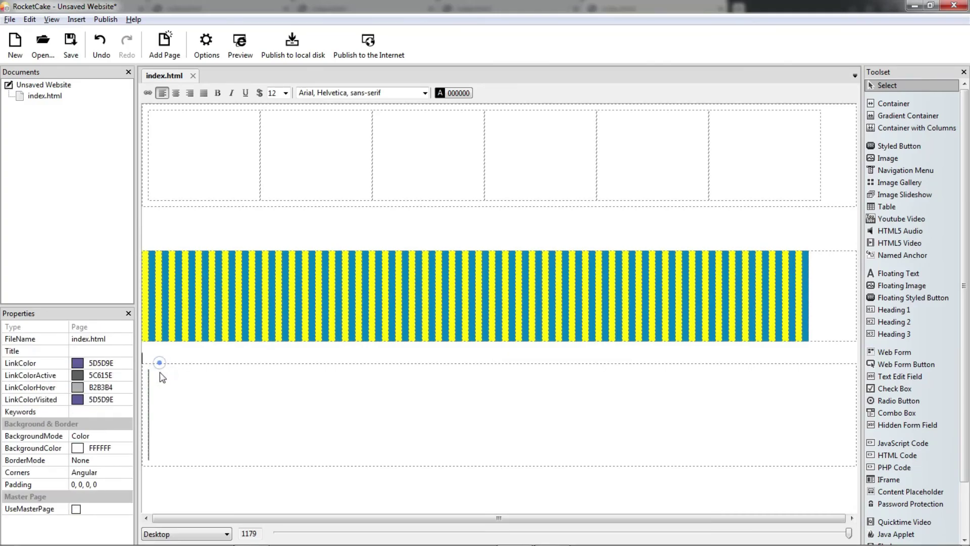
# - Select the thin left column, then the thin yellow column
pyautogui.click(154, 369)
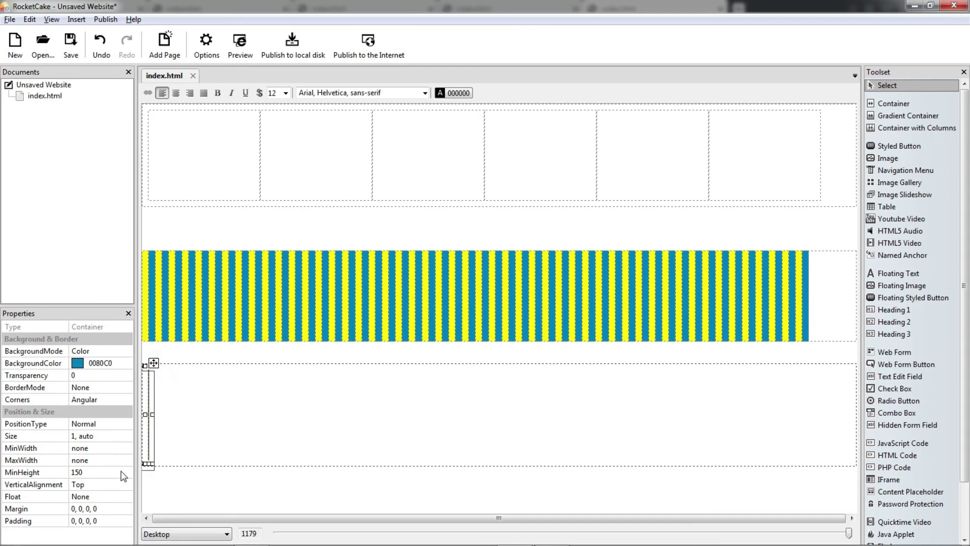
pyautogui.click(212, 422)
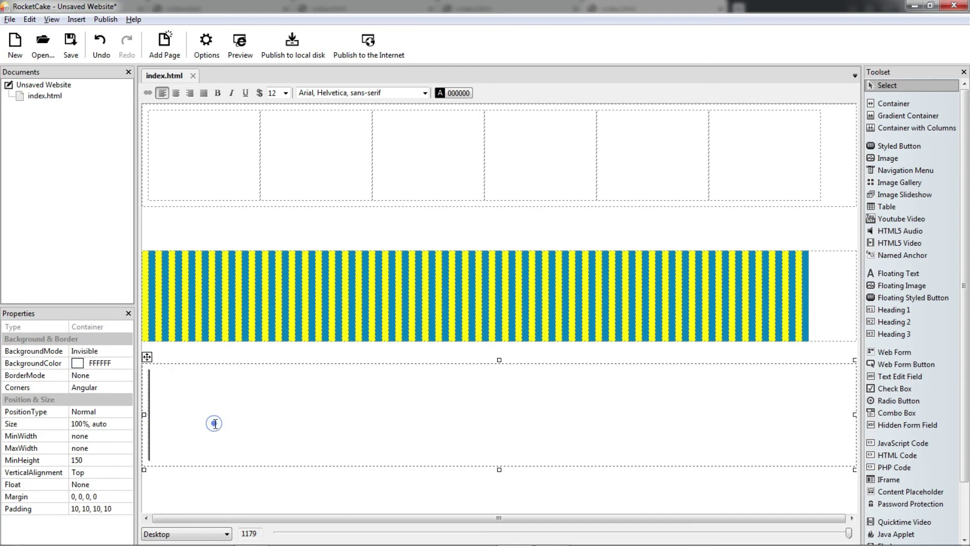
pyautogui.click(215, 423)
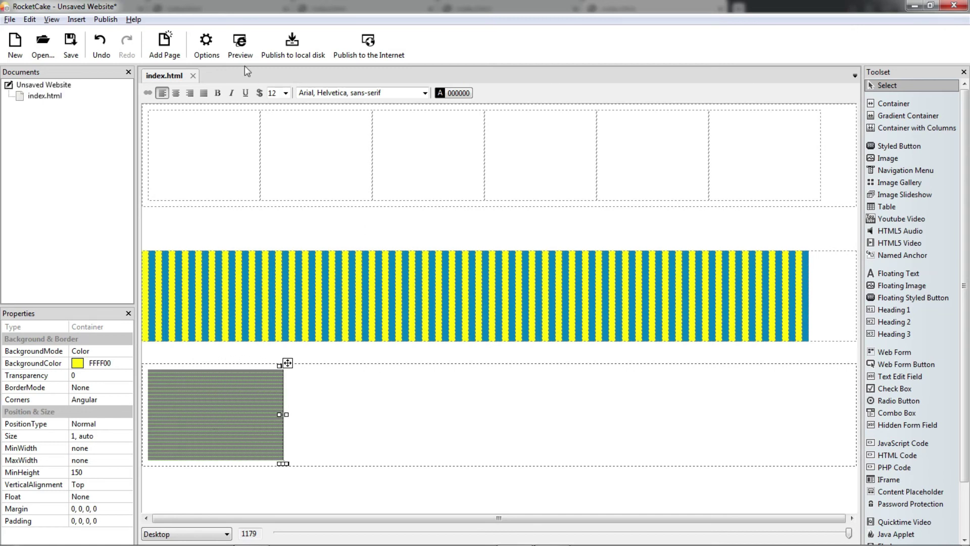
# - Preview the page in the browser, then delete the bottom container with its thin strips
pyautogui.click(235, 48)
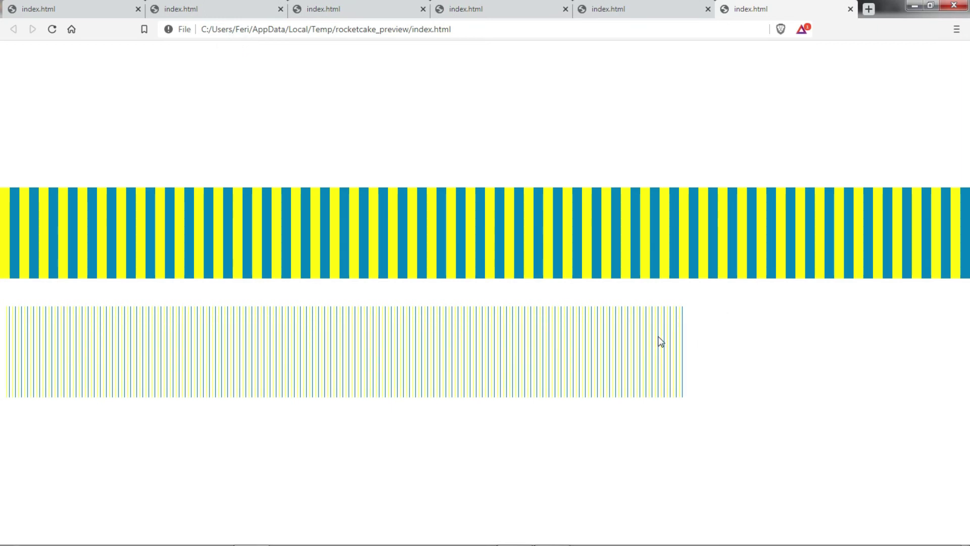
pyautogui.hotkey('alt', 'Tab')
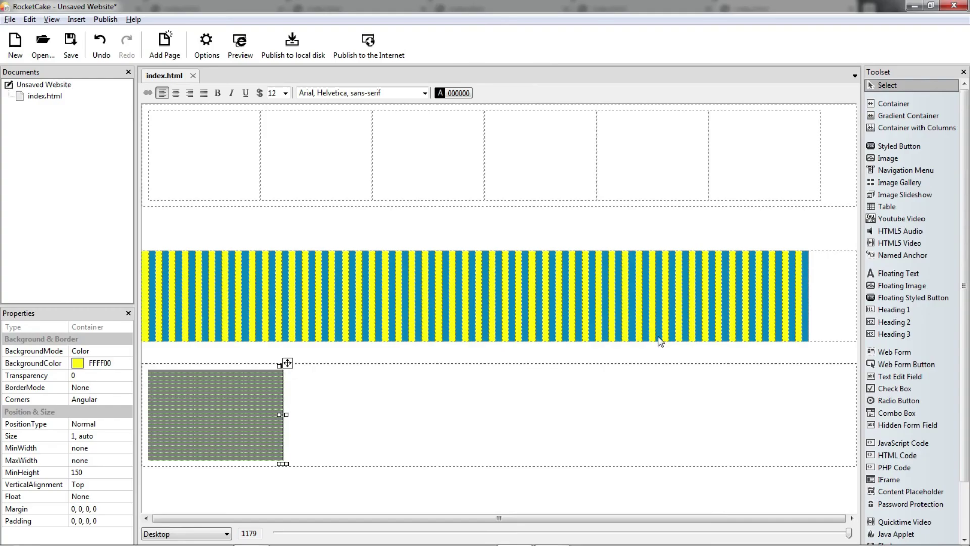
pyautogui.click(661, 389)
pyautogui.press('Delete')
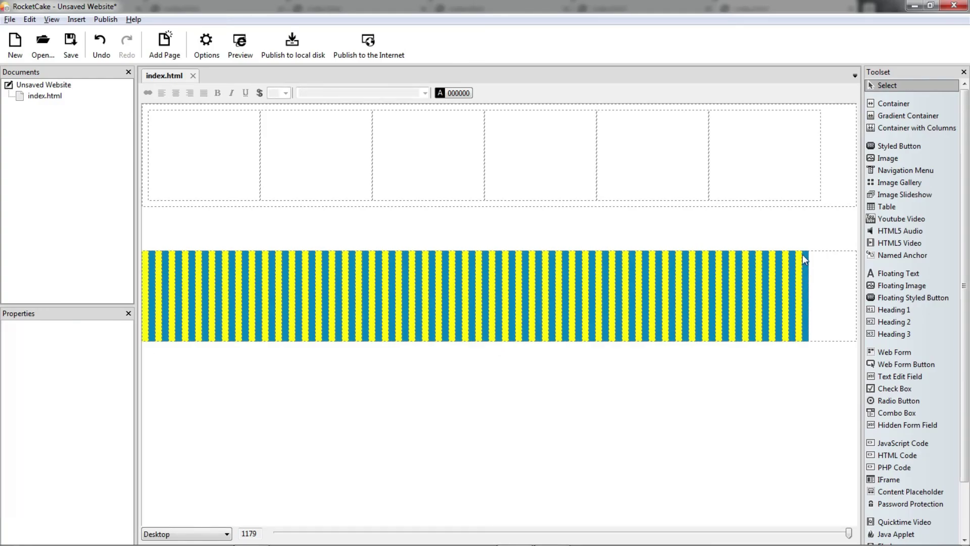